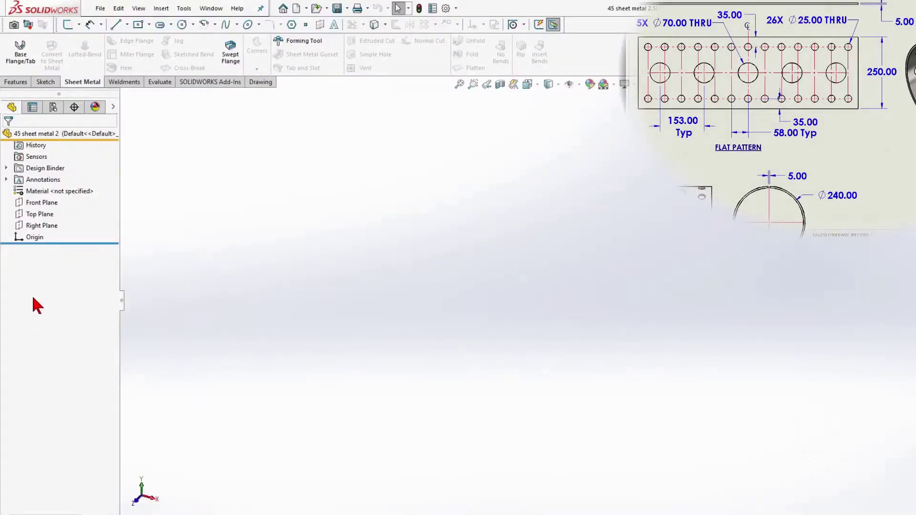
Start a new sketch on the Front Plane, viewed normal to the plane
{"action": "left_click", "coordinate": [43, 203]}
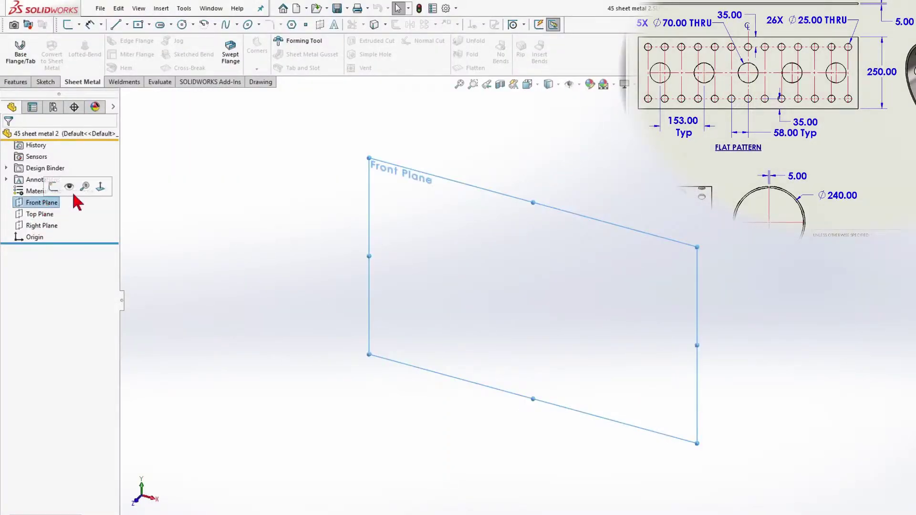
{"action": "left_click", "coordinate": [101, 189]}
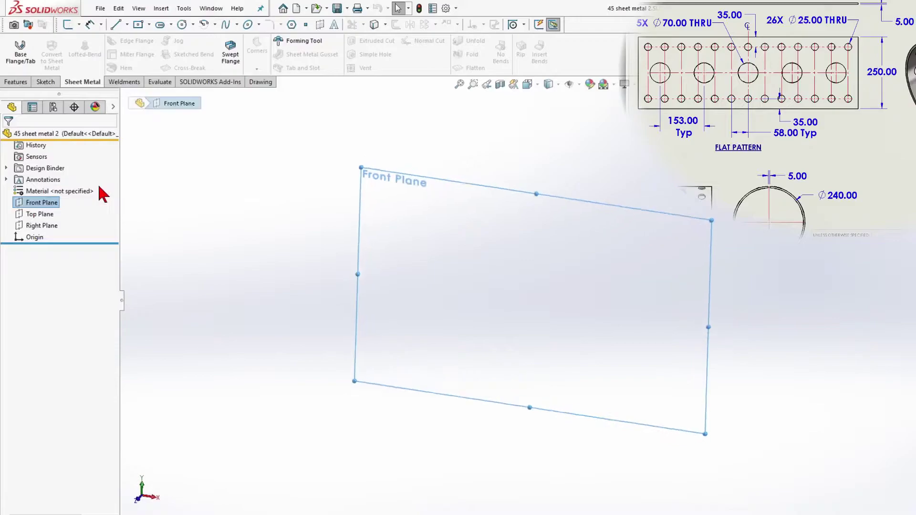
{"action": "right_click", "coordinate": [56, 203]}
{"action": "left_click", "coordinate": [60, 186]}
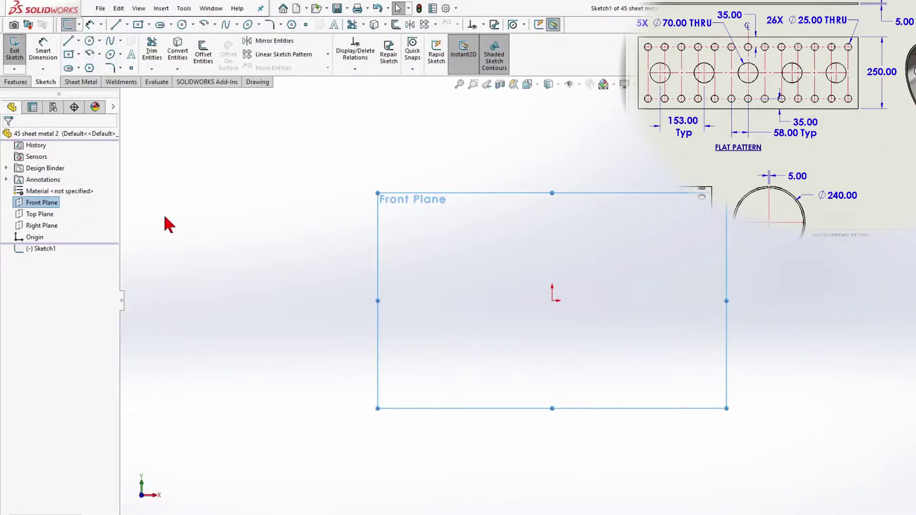
Sketch a nearly closed centerpoint arc around the origin, radius about 76 mm, leaving a gap about 12 mm wide at its upper point
{"action": "left_click", "coordinate": [99, 54]}
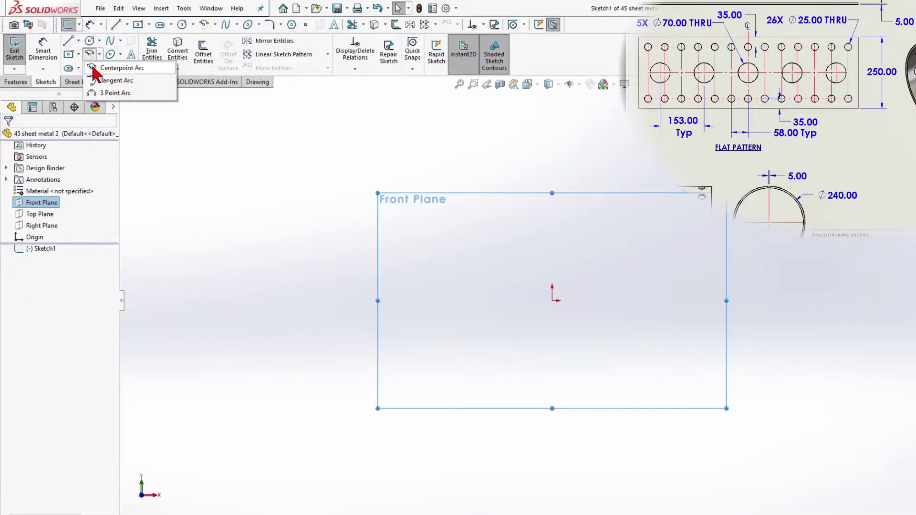
{"action": "left_click", "coordinate": [94, 69]}
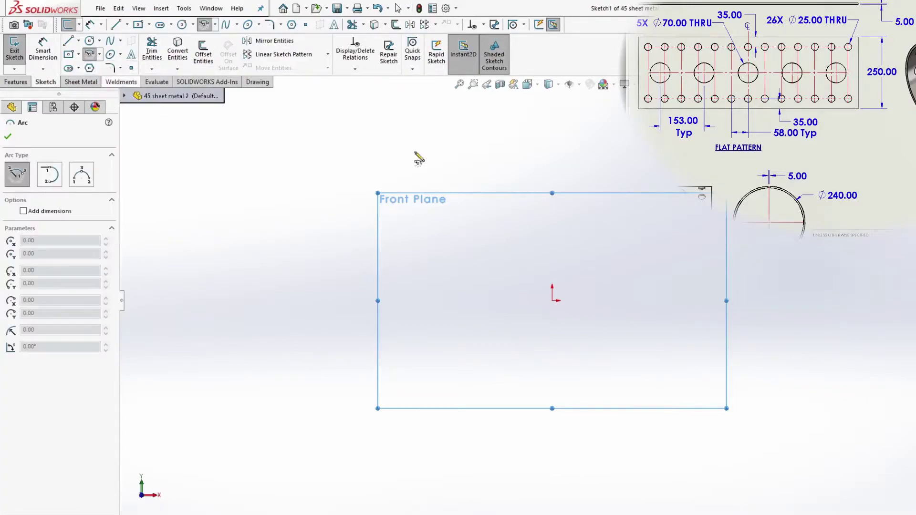
{"action": "left_click", "coordinate": [552, 301]}
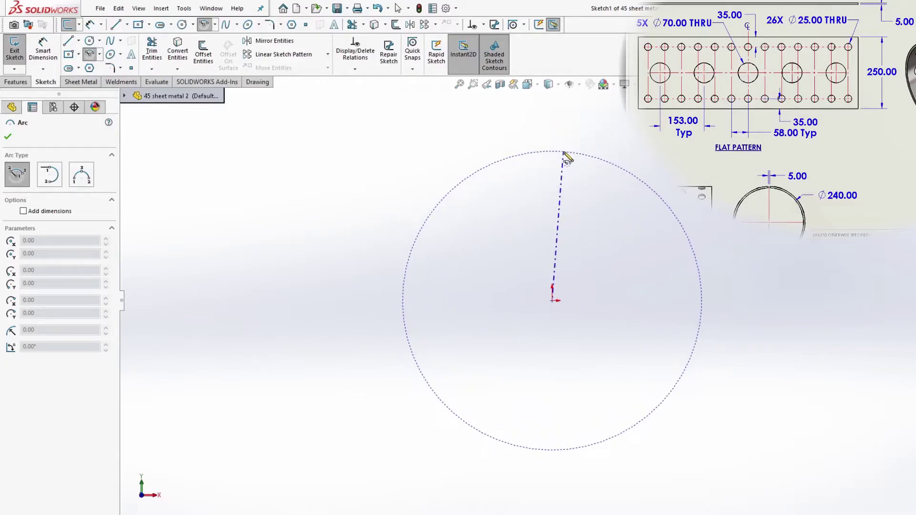
{"action": "left_click", "coordinate": [568, 153]}
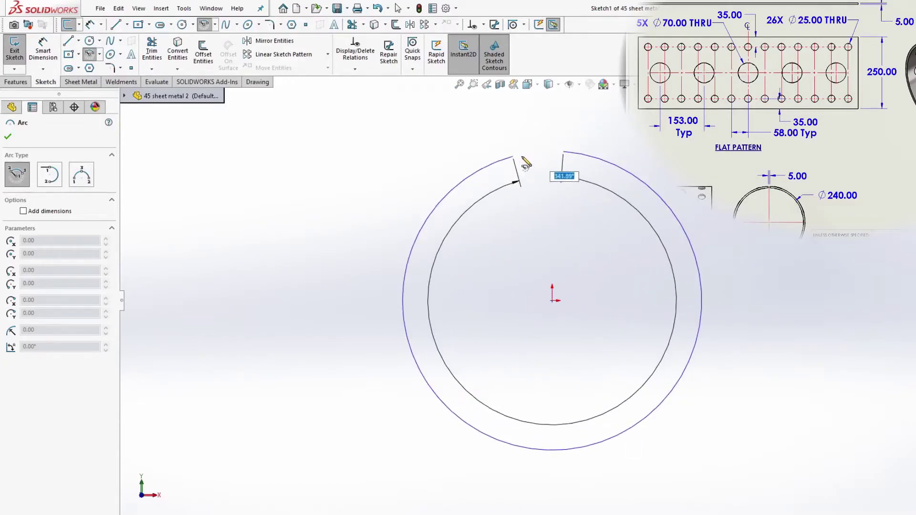
{"action": "left_click", "coordinate": [540, 152]}
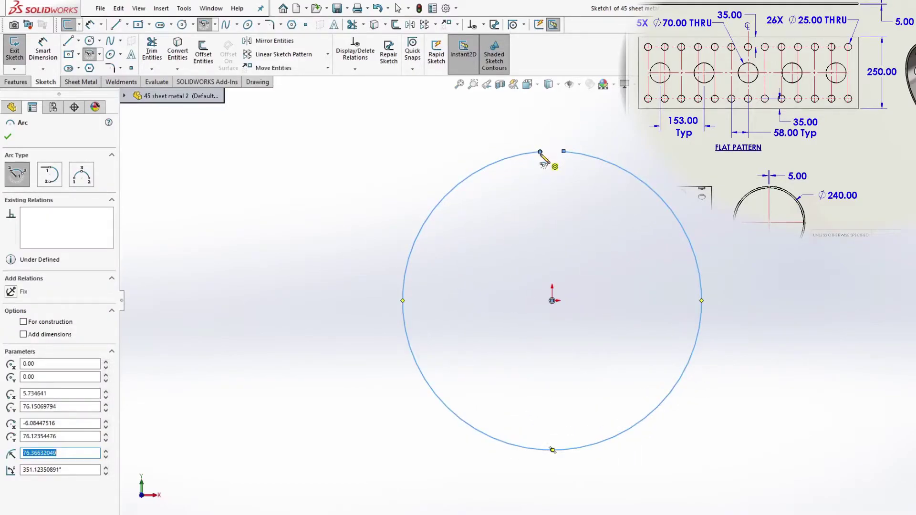
Draw a vertical centerline about 85 mm long from the origin up through the gap in the arc
{"action": "right_click", "coordinate": [541, 153]}
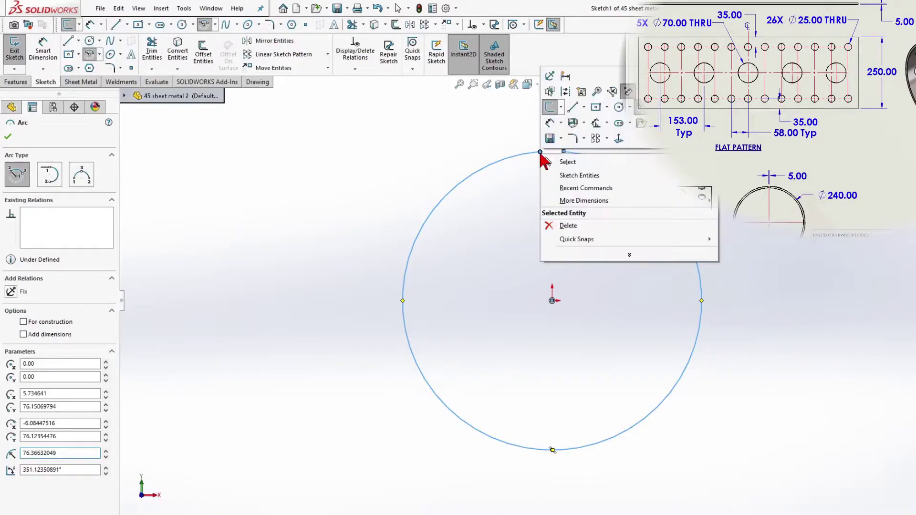
{"action": "left_click", "coordinate": [584, 108]}
{"action": "left_click", "coordinate": [586, 136]}
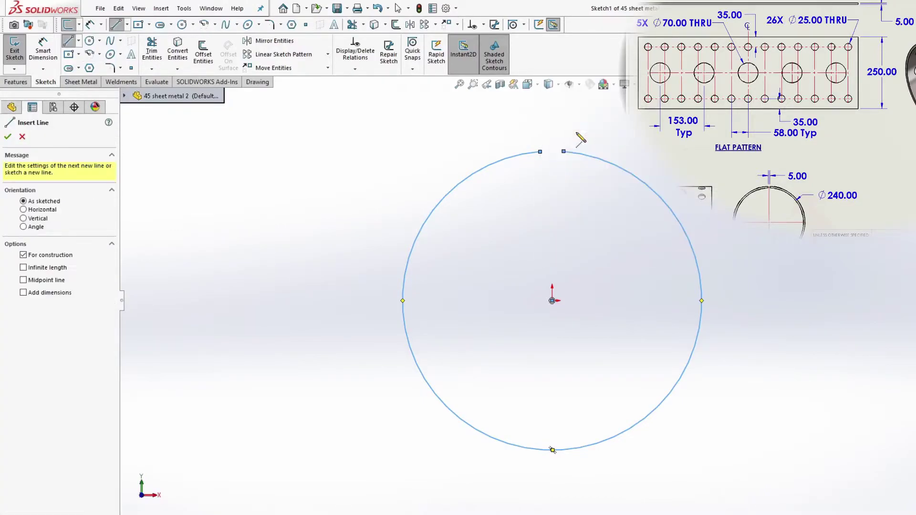
{"action": "left_click", "coordinate": [552, 300]}
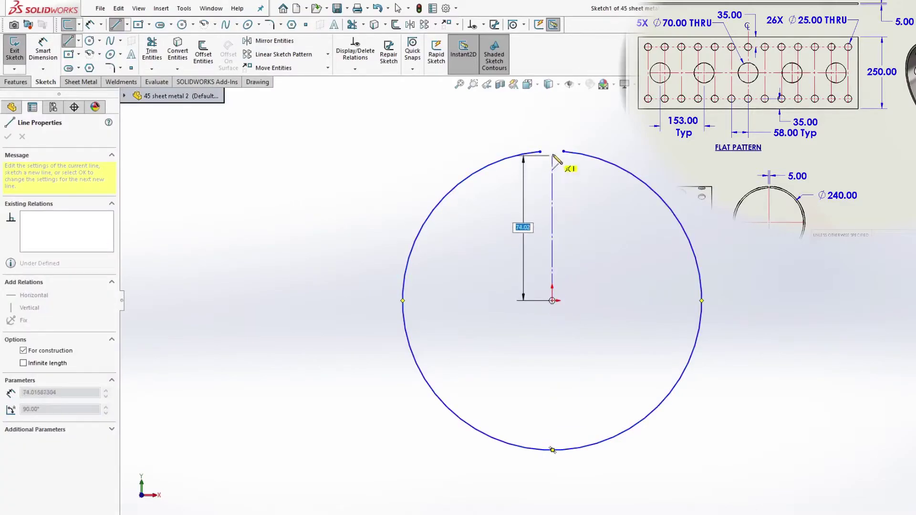
{"action": "left_click", "coordinate": [551, 134]}
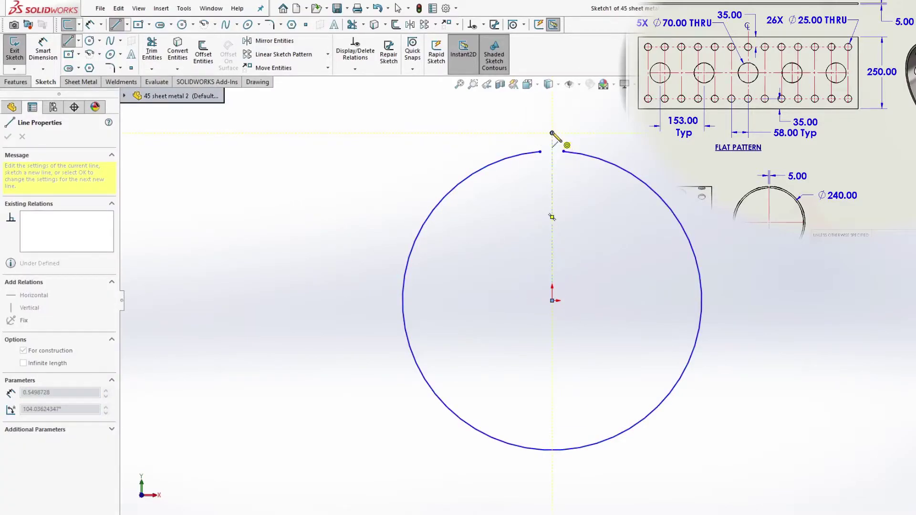
{"action": "key", "text": "Escape"}
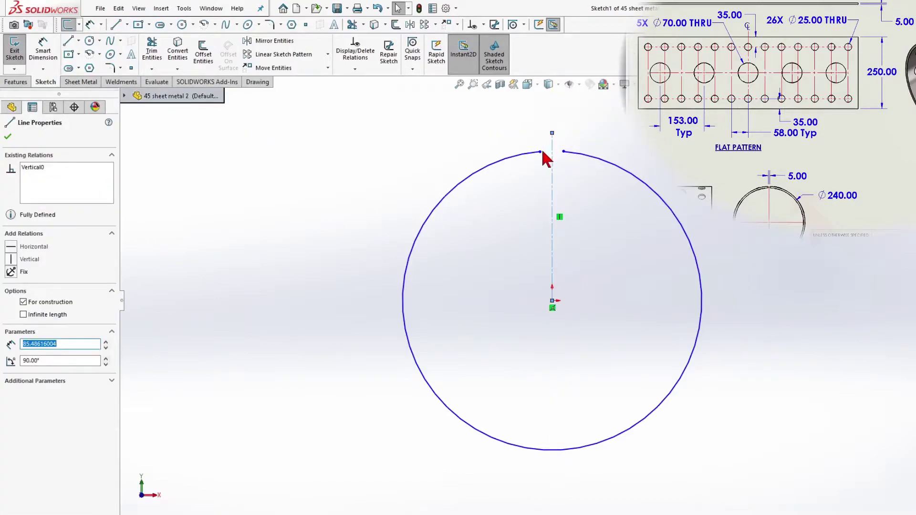
Make the two arc endpoints symmetric about the vertical centerline
{"action": "left_click", "coordinate": [541, 152], "text": "ctrl"}
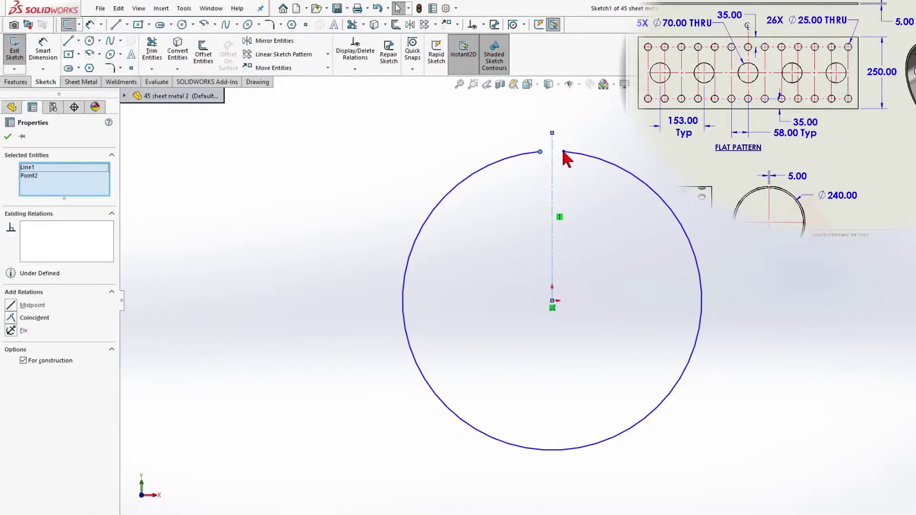
{"action": "left_click", "coordinate": [563, 151], "text": "ctrl"}
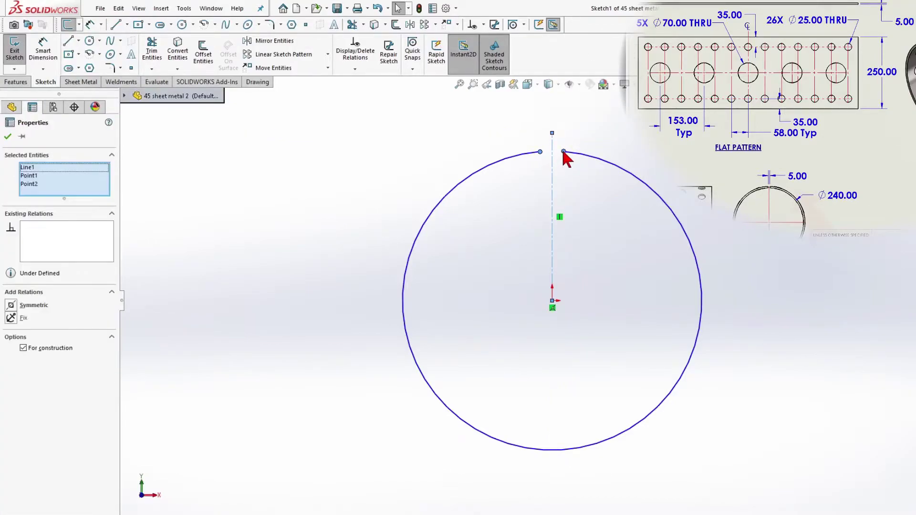
{"action": "left_click", "coordinate": [11, 306]}
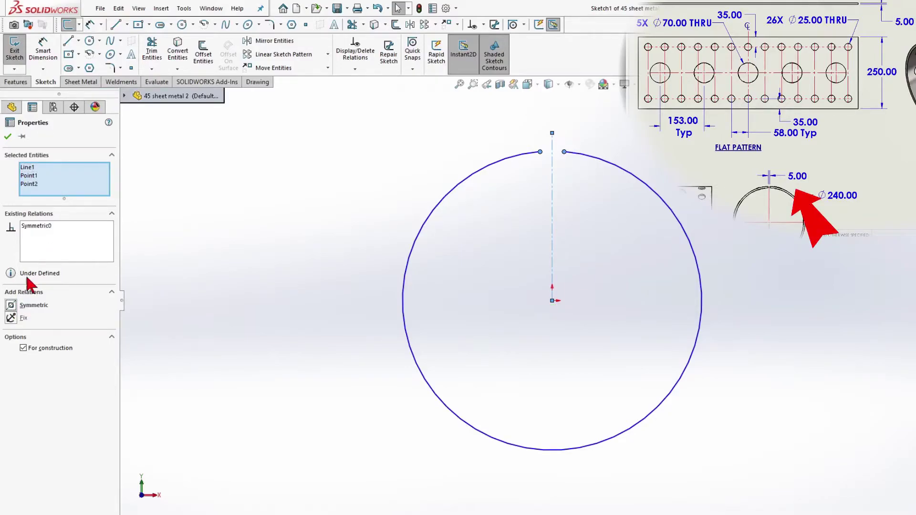
{"action": "left_click", "coordinate": [8, 137]}
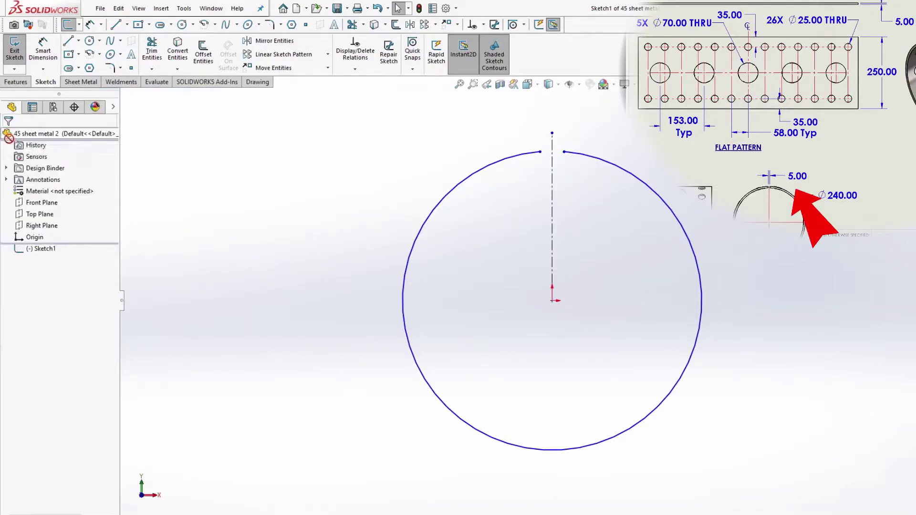
Dimension the gap between the two arc endpoints as 5 mm
{"action": "right_click", "coordinate": [529, 208]}
{"action": "left_click", "coordinate": [631, 145]}
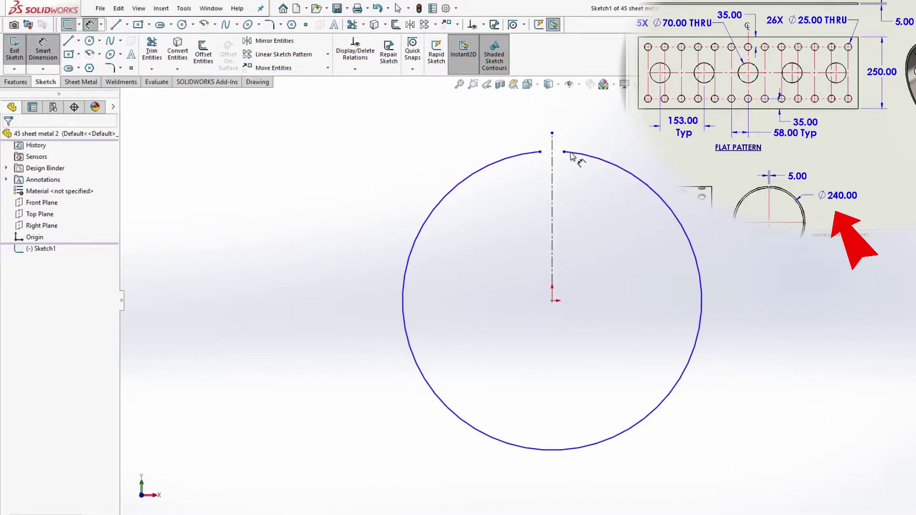
{"action": "left_click", "coordinate": [540, 152]}
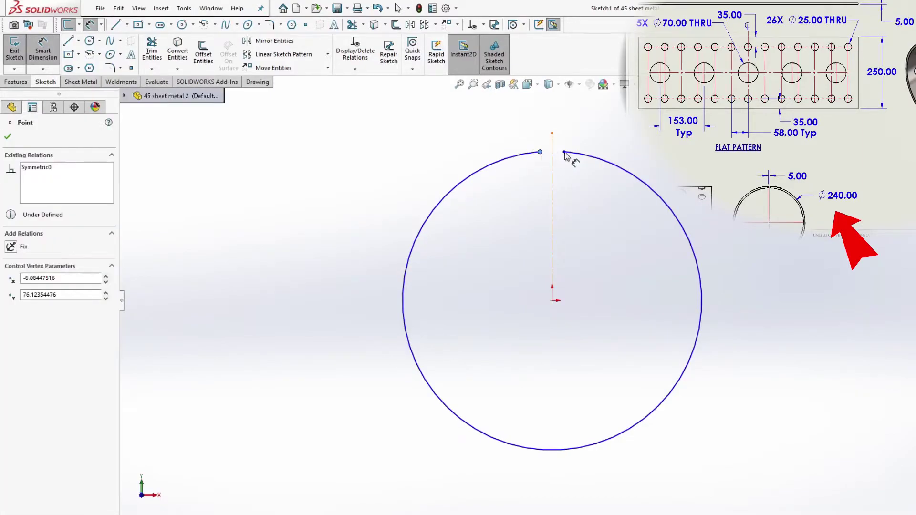
{"action": "left_click", "coordinate": [564, 153]}
{"action": "left_click", "coordinate": [554, 125]}
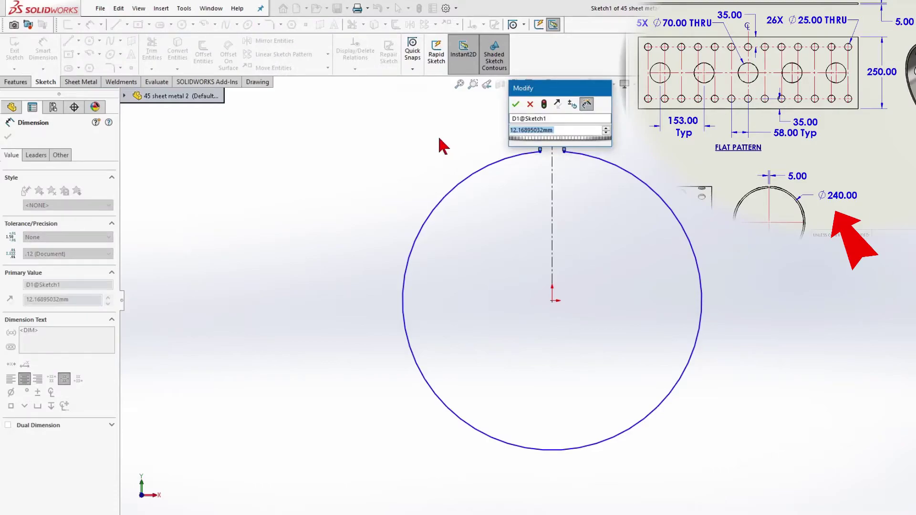
{"action": "type", "text": "5"}
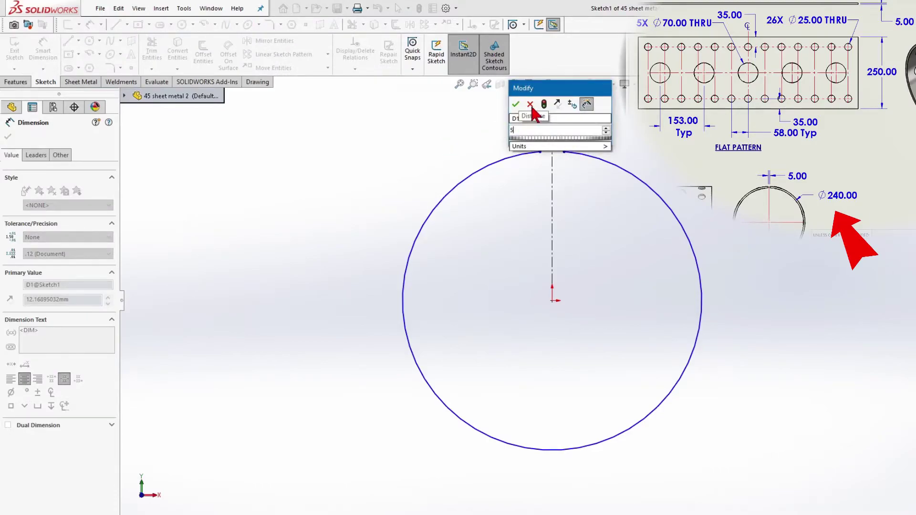
{"action": "left_click", "coordinate": [516, 104]}
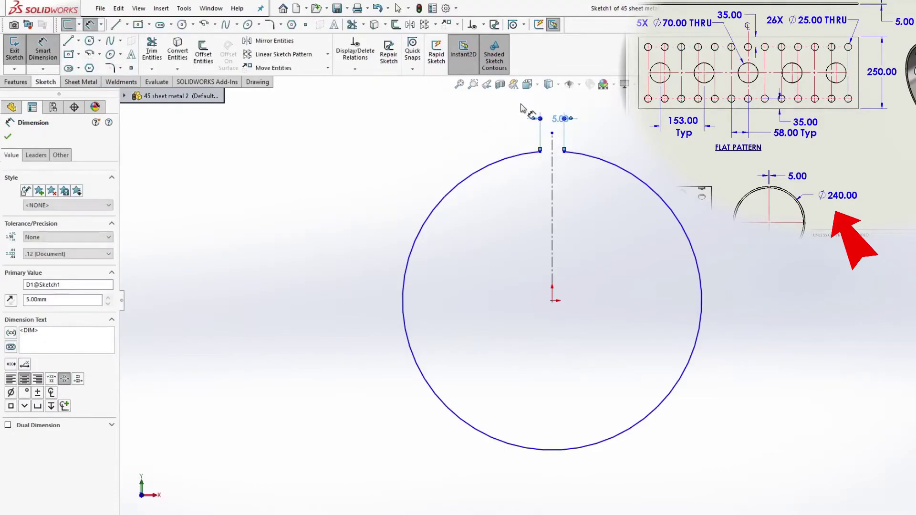
Dimension the arc's radius as 120 mm
{"action": "left_click", "coordinate": [465, 181]}
{"action": "left_click", "coordinate": [431, 175]}
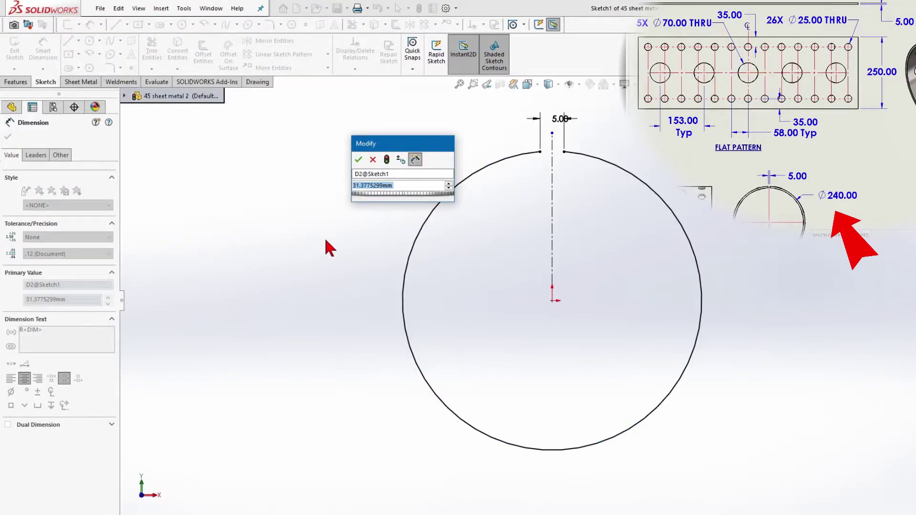
{"action": "type", "text": "120"}
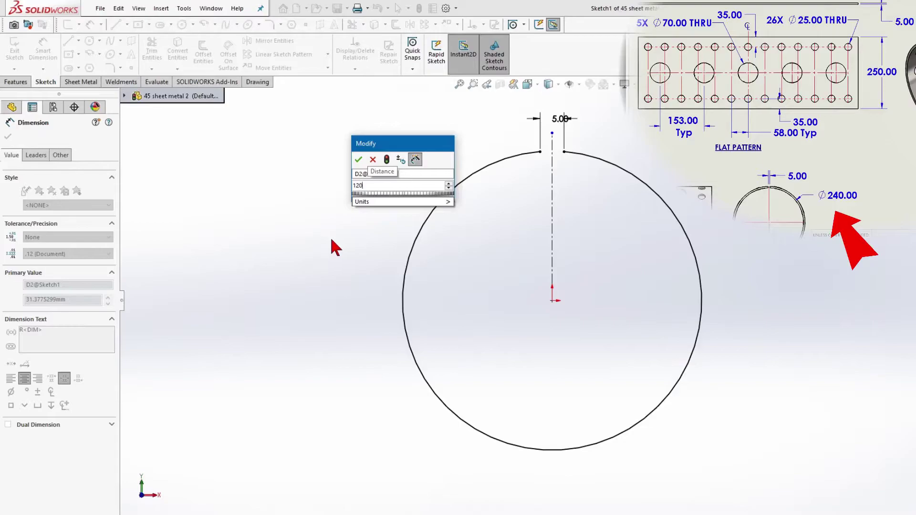
{"action": "left_click", "coordinate": [359, 159]}
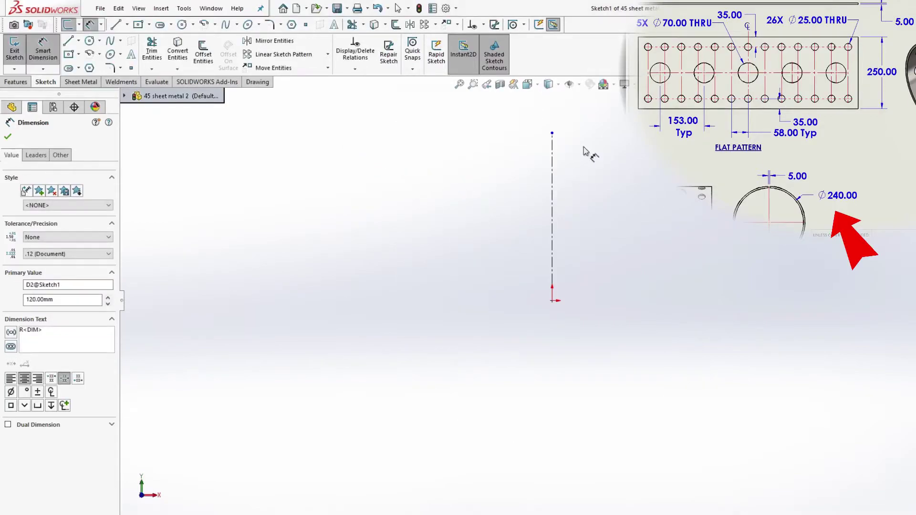
{"action": "left_click", "coordinate": [459, 84]}
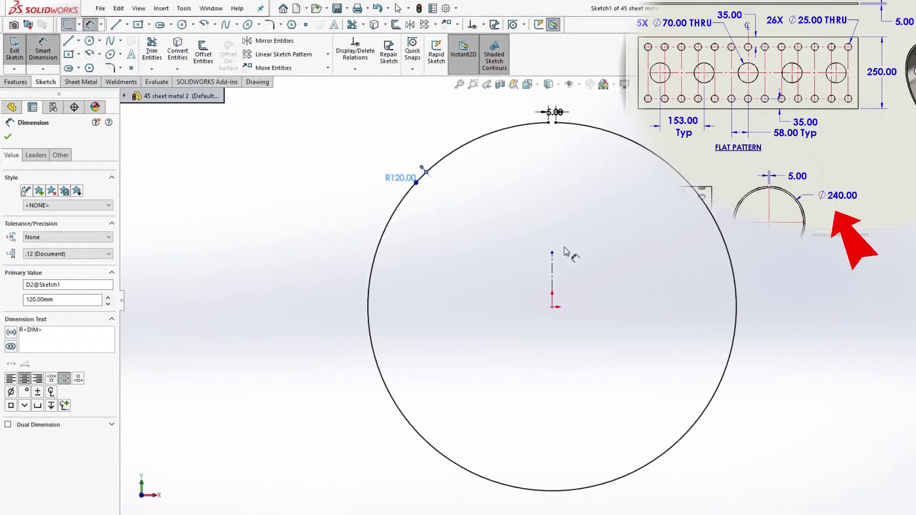
Extend the vertical centerline's free end up to the gap between the arc endpoints, about 120 mm above the origin
{"action": "left_click", "coordinate": [552, 253]}
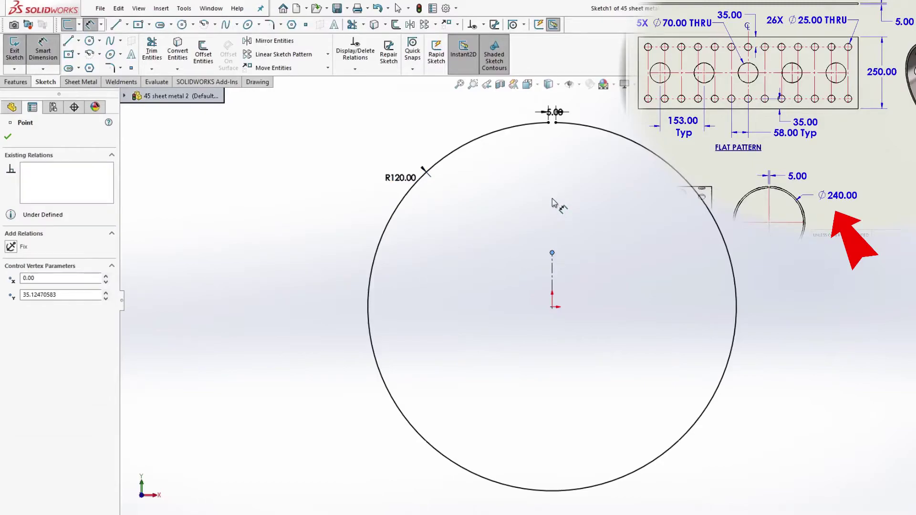
{"action": "key", "text": "Escape"}
{"action": "key", "text": "Escape"}
{"action": "left_click_drag", "start_coordinate": [552, 254], "coordinate": [553, 122]}
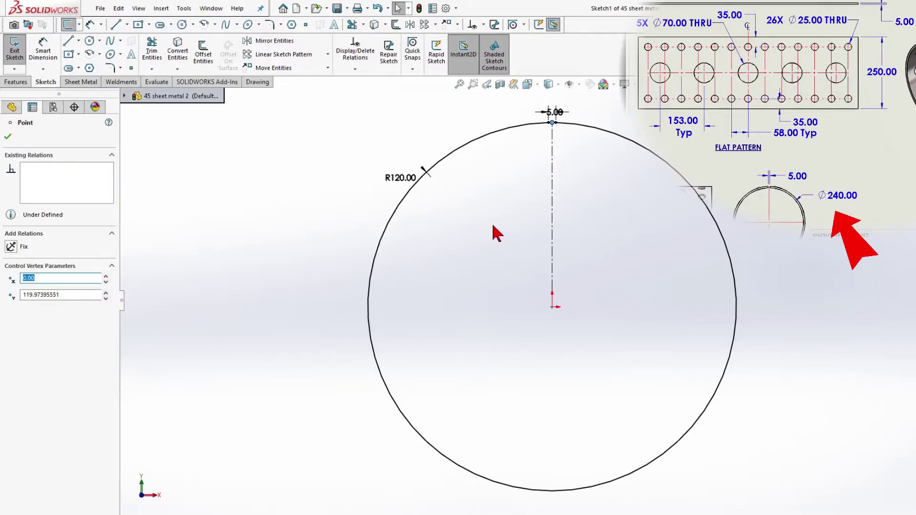
{"action": "left_click", "coordinate": [8, 137]}
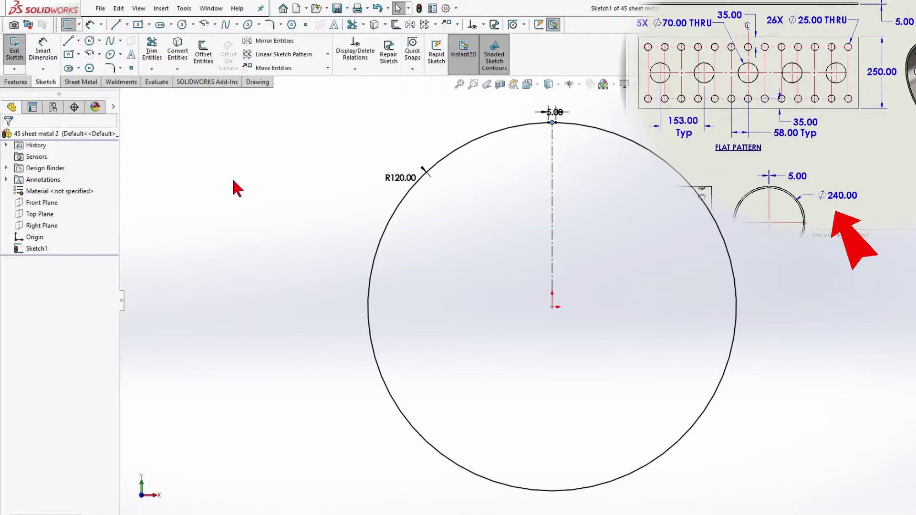
Start a Base Flange from the open arc profile with a blind depth of 250 mm in one direction
{"action": "left_click", "coordinate": [81, 82]}
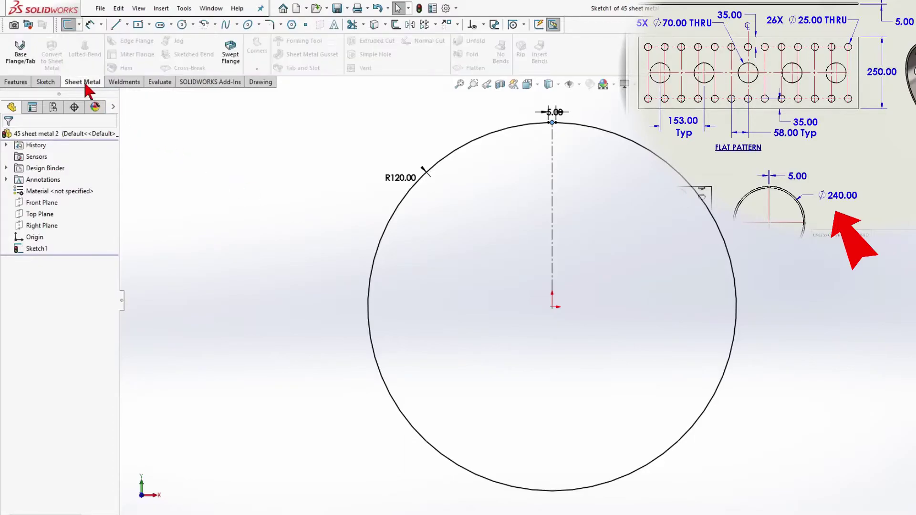
{"action": "left_click", "coordinate": [21, 53]}
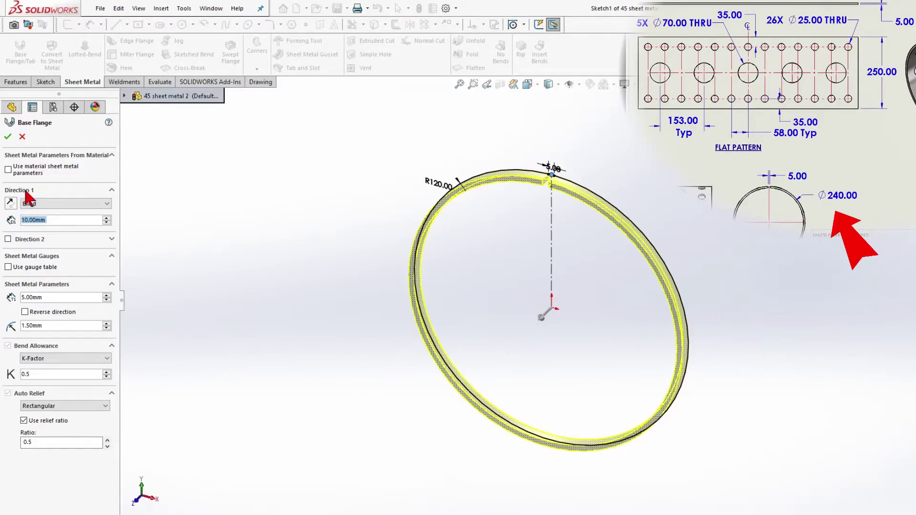
{"action": "left_click", "coordinate": [8, 239]}
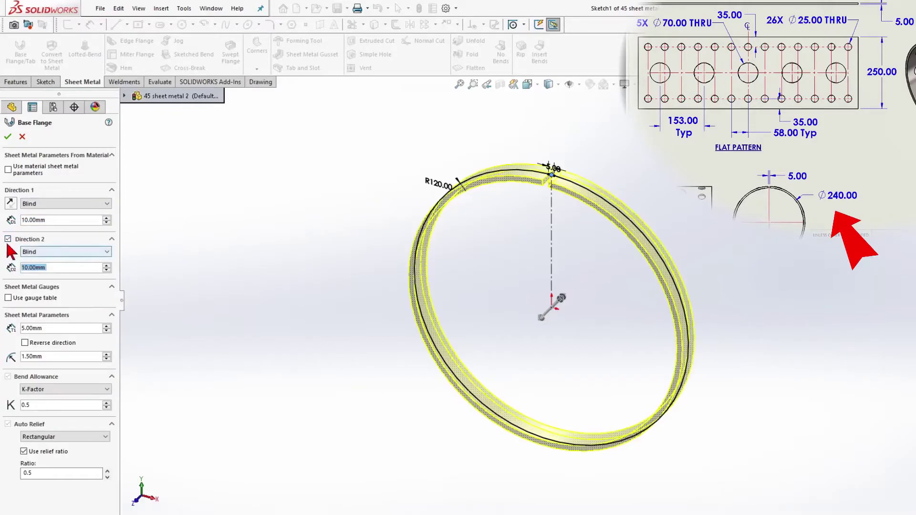
{"action": "left_click", "coordinate": [8, 239]}
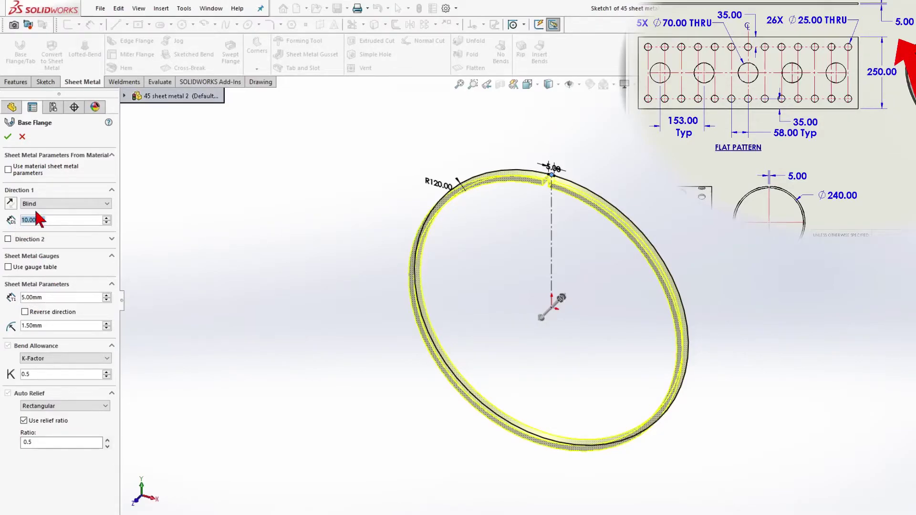
{"action": "type", "text": "250"}
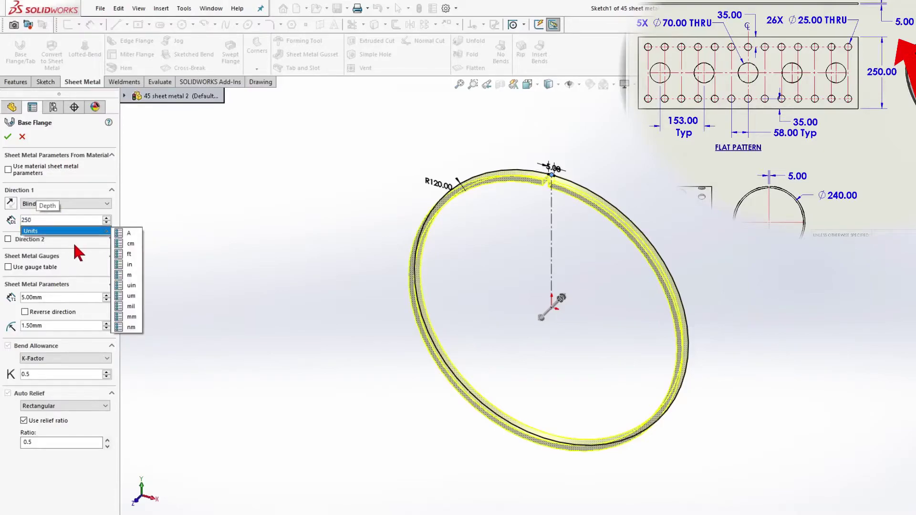
{"action": "key", "text": "Return"}
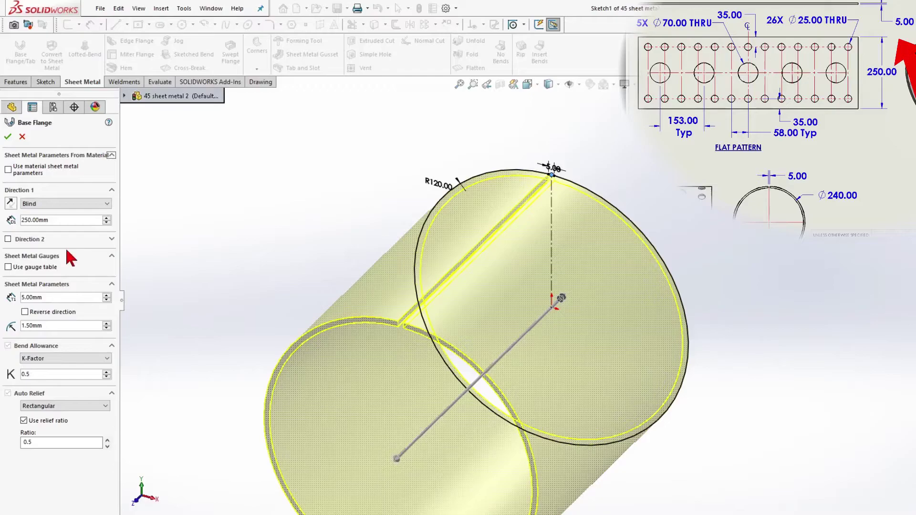
Set the sheet thickness to 5 mm, reverse it to the outside of the arc, and create the base flange
{"action": "double_click", "coordinate": [48, 298]}
{"action": "type", "text": "5"}
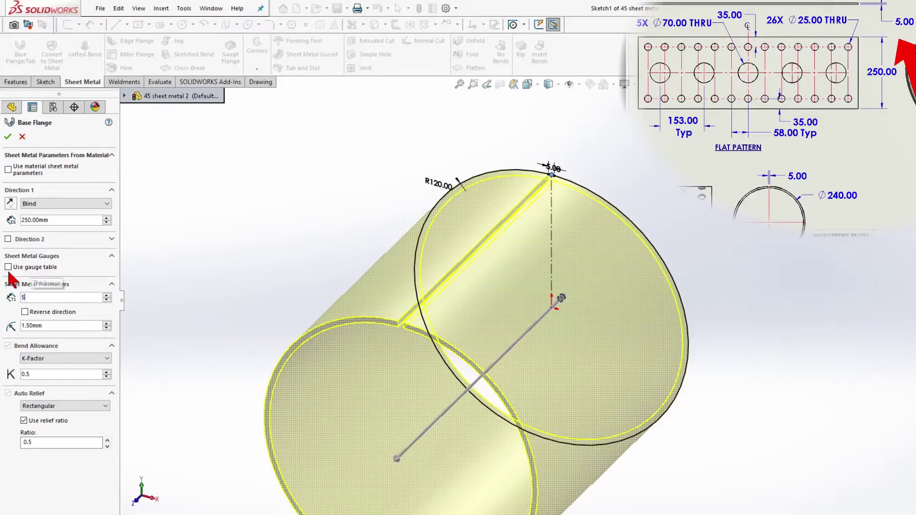
{"action": "key", "text": "Tab"}
{"action": "key", "text": "space"}
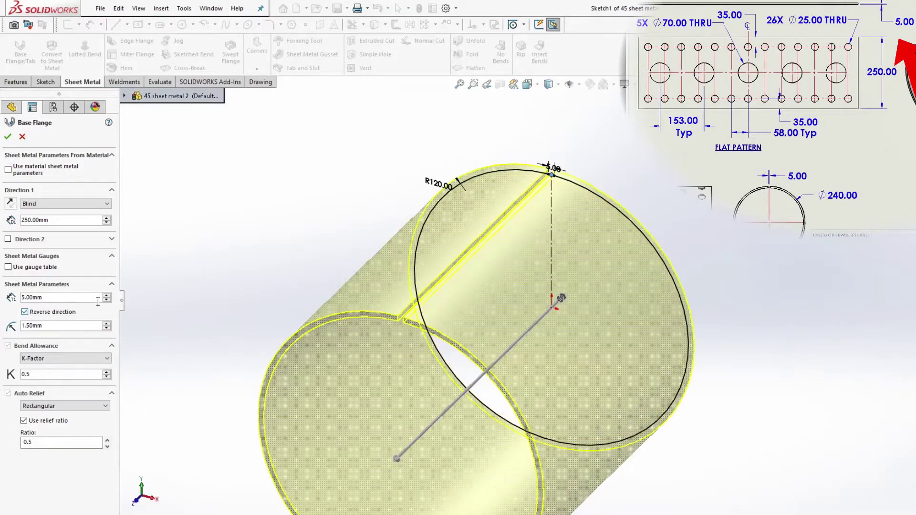
{"action": "left_click", "coordinate": [7, 136]}
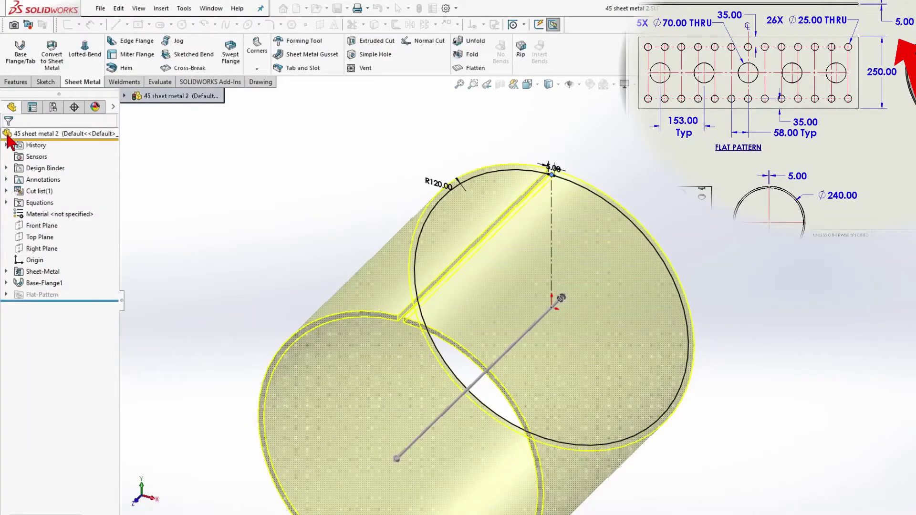
Unfold the cylinder's bend, keeping the long straight edge along the gap fixed
{"action": "scroll", "coordinate": [477, 376], "scroll_direction": "up", "scroll_amount": 5}
{"action": "middle_click_drag", "start_coordinate": [582, 435], "coordinate": [576, 328]}
{"action": "scroll", "coordinate": [576, 327], "scroll_direction": "down", "scroll_amount": 3}
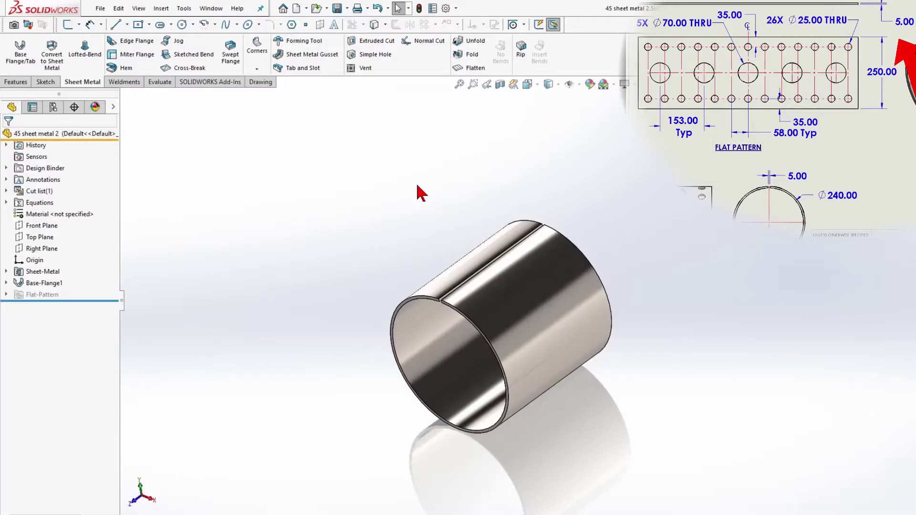
{"action": "left_click", "coordinate": [475, 42]}
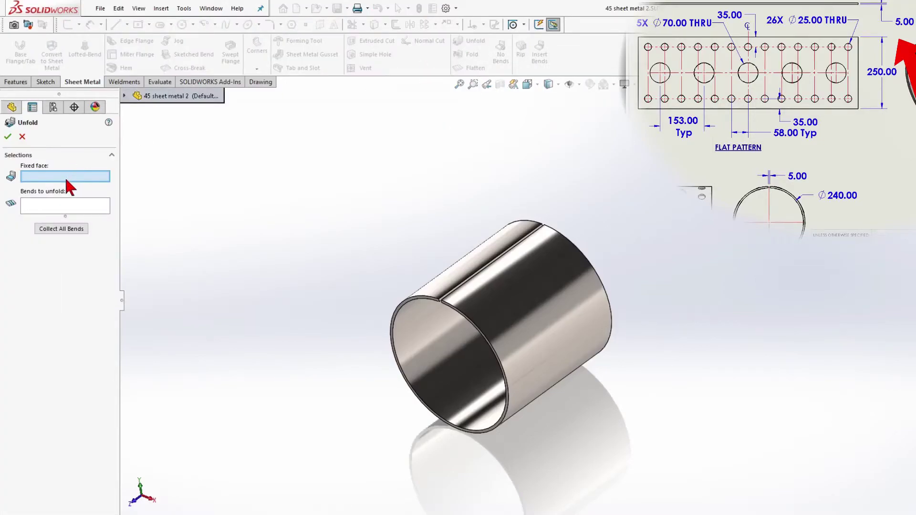
{"action": "scroll", "coordinate": [505, 300], "scroll_direction": "down", "scroll_amount": 5}
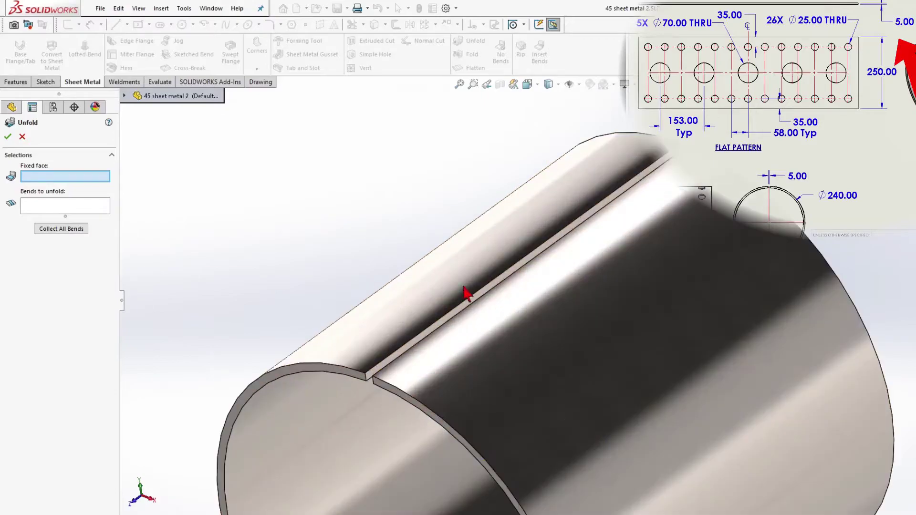
{"action": "left_click", "coordinate": [443, 326]}
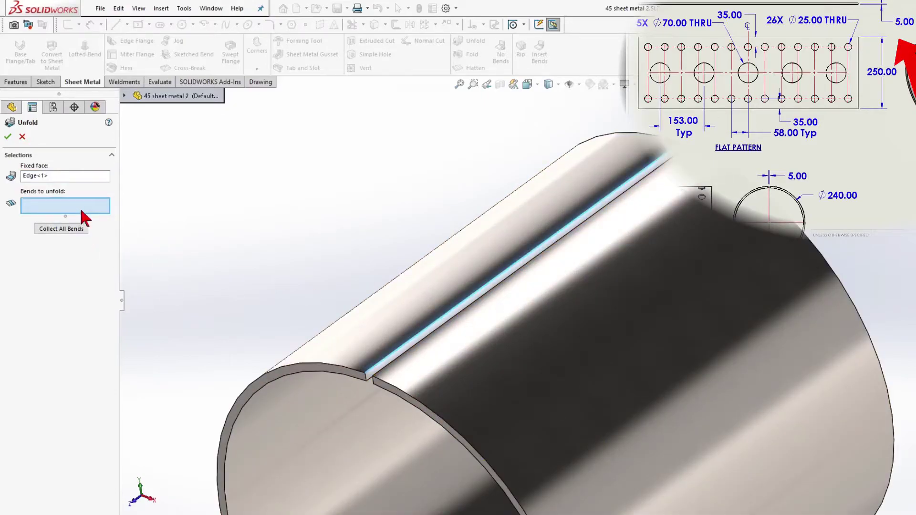
{"action": "left_click", "coordinate": [386, 340]}
{"action": "scroll", "coordinate": [386, 340], "scroll_direction": "up", "scroll_amount": 3}
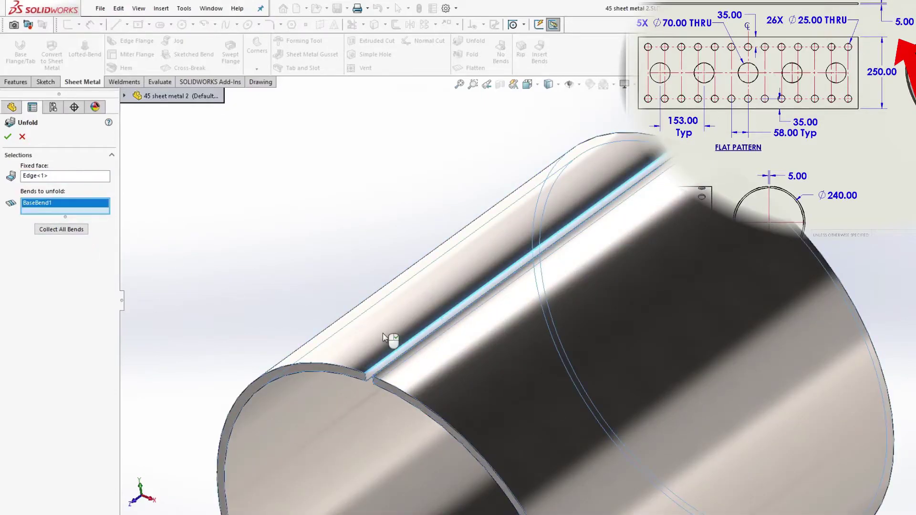
{"action": "left_click", "coordinate": [7, 136]}
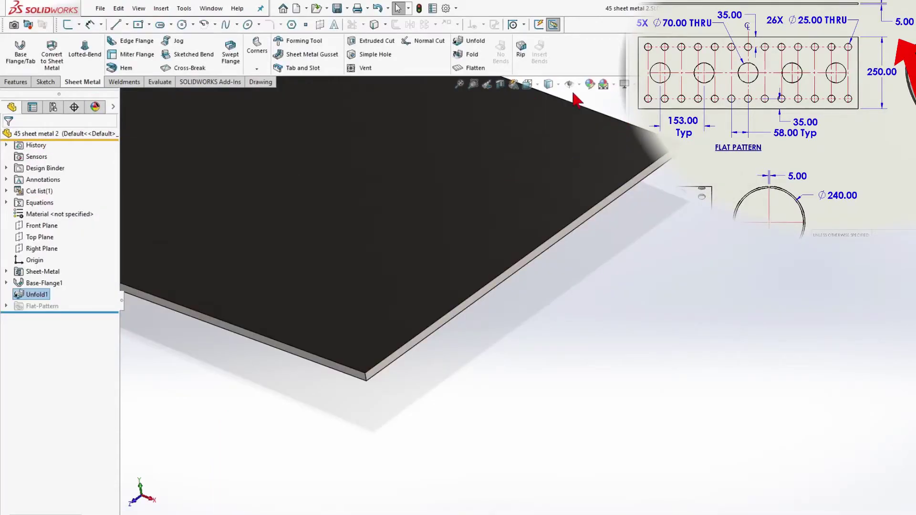
Sketch a vertical centerline on the unfolded sheet's large face, joining the midpoints of its two long edges
{"action": "left_click", "coordinate": [461, 85]}
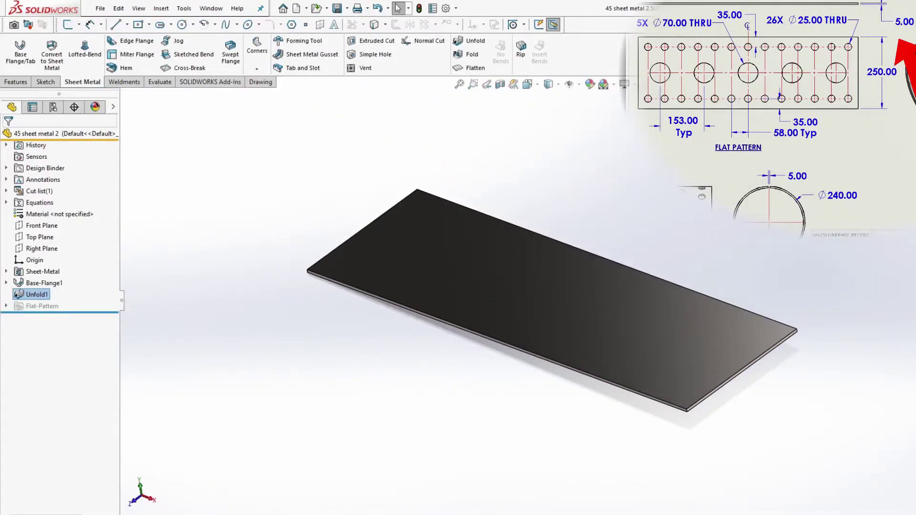
{"action": "key", "text": "ctrl+8"}
{"action": "left_click", "coordinate": [489, 252]}
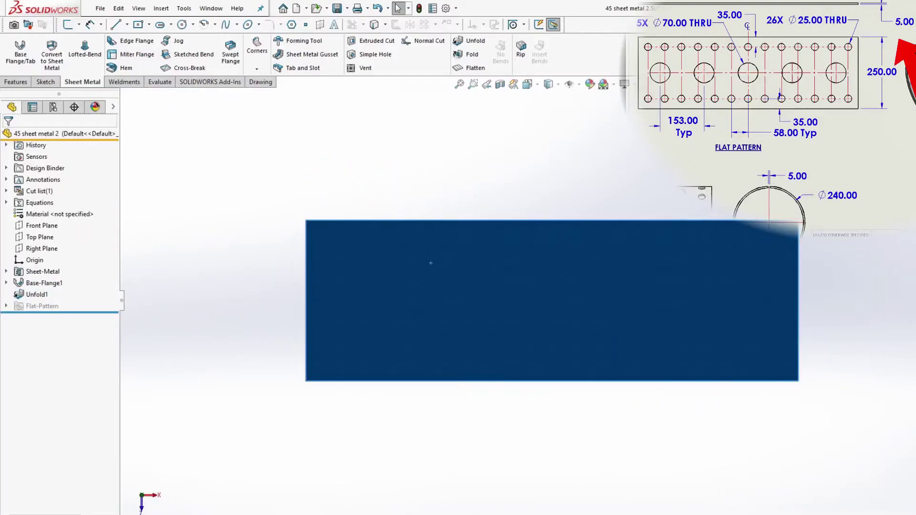
{"action": "left_click", "coordinate": [859, 280]}
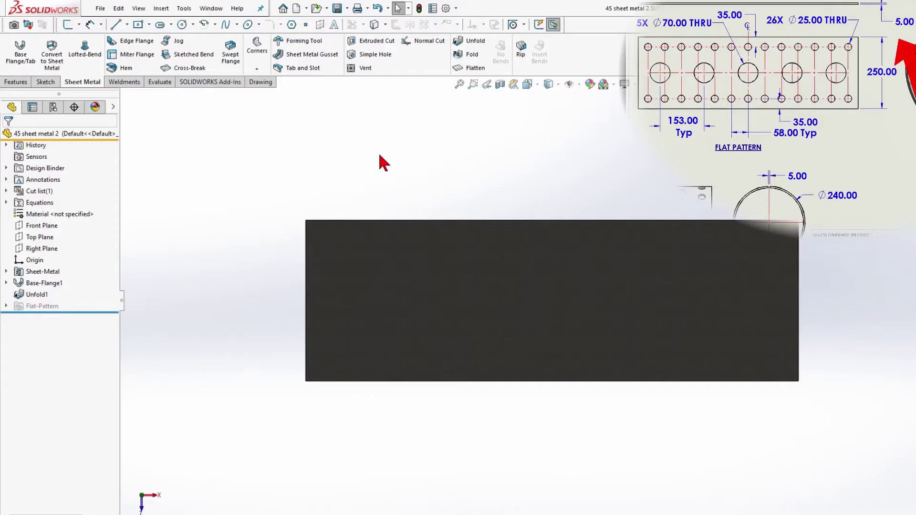
{"action": "left_click", "coordinate": [451, 259]}
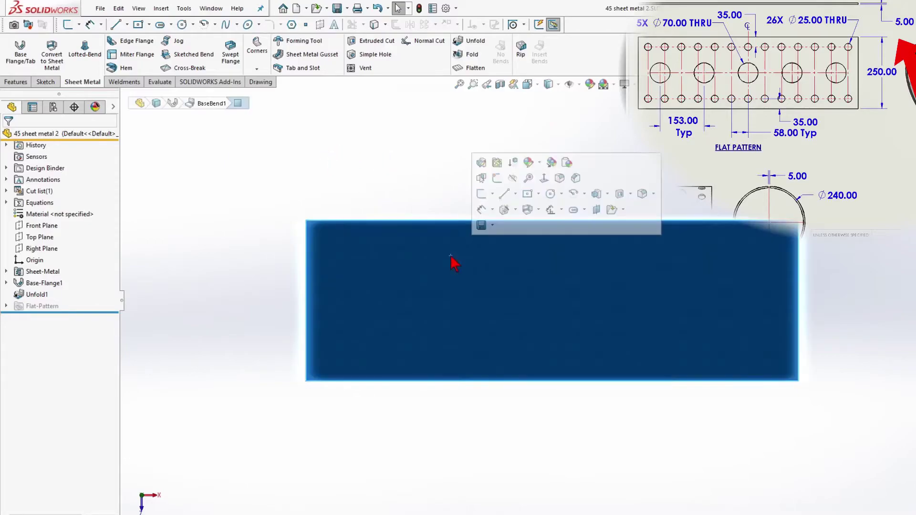
{"action": "left_click", "coordinate": [483, 204]}
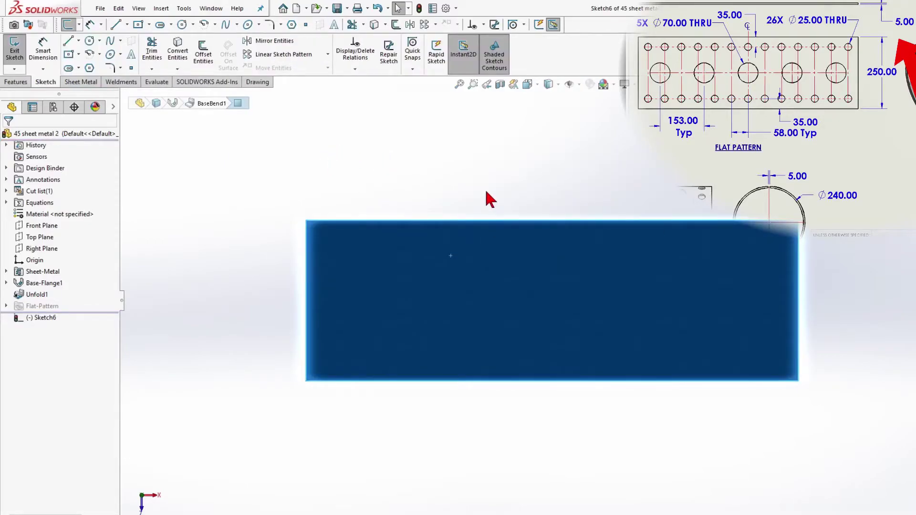
{"action": "right_click", "coordinate": [499, 174]}
{"action": "left_click", "coordinate": [544, 131]}
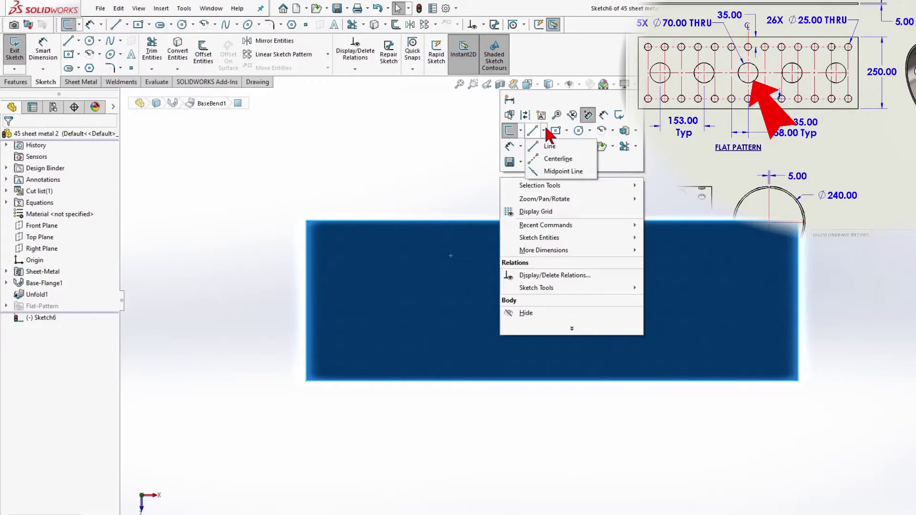
{"action": "left_click", "coordinate": [544, 158]}
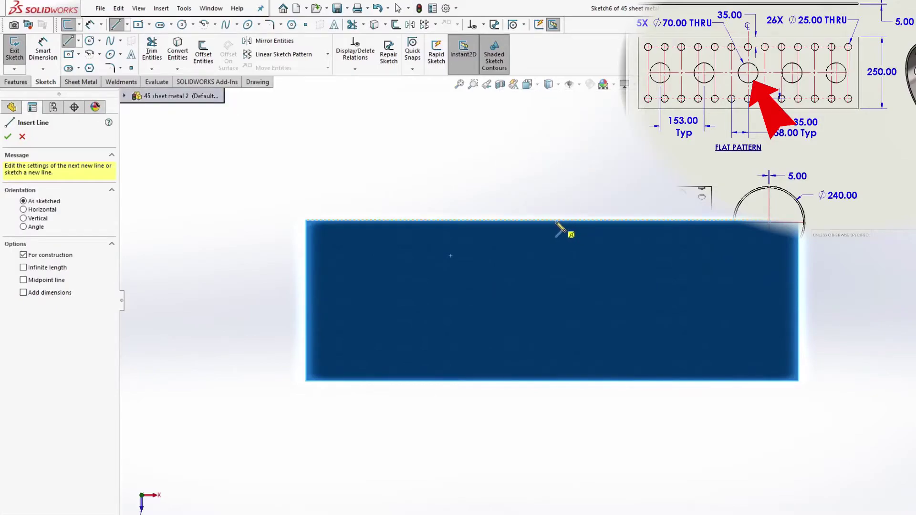
{"action": "left_click", "coordinate": [551, 220]}
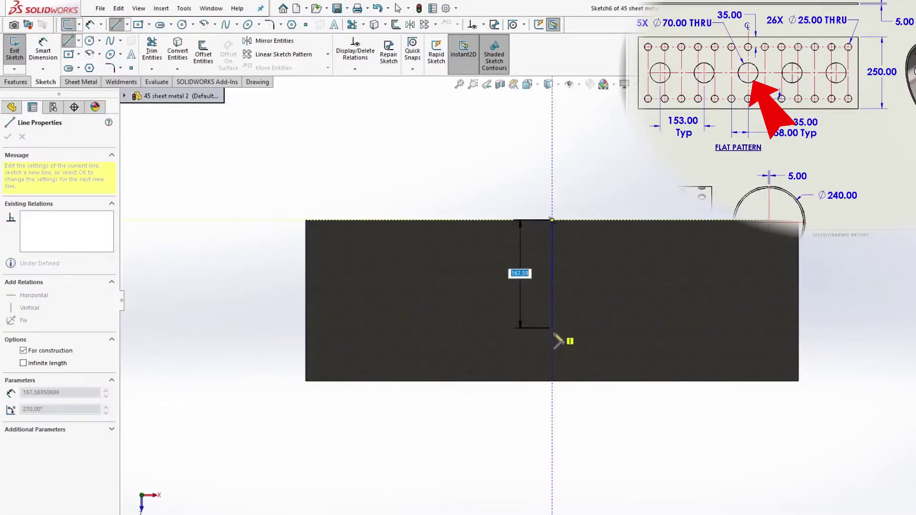
{"action": "left_click", "coordinate": [552, 381]}
Sketch a circle about 111 mm in diameter centred on the midpoint of the vertical centerline
{"action": "right_click", "coordinate": [626, 166]}
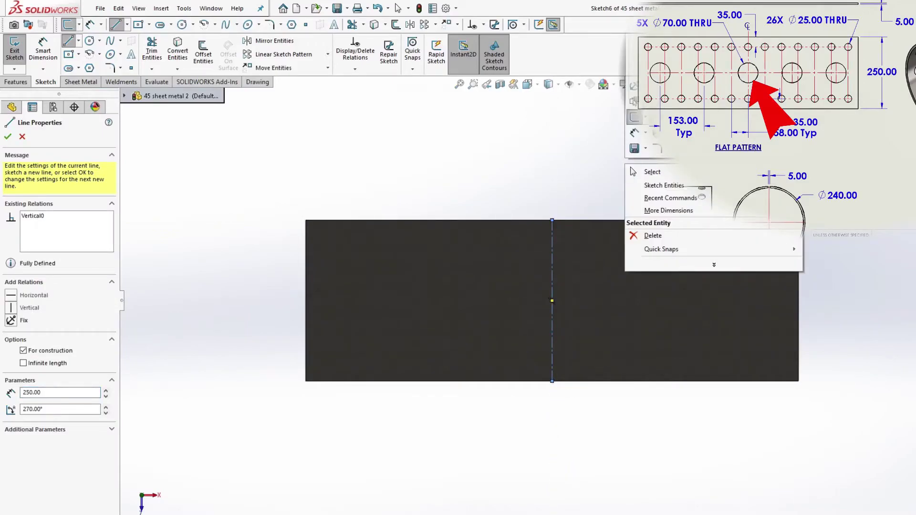
{"action": "key", "text": "c"}
{"action": "left_click", "coordinate": [552, 300]}
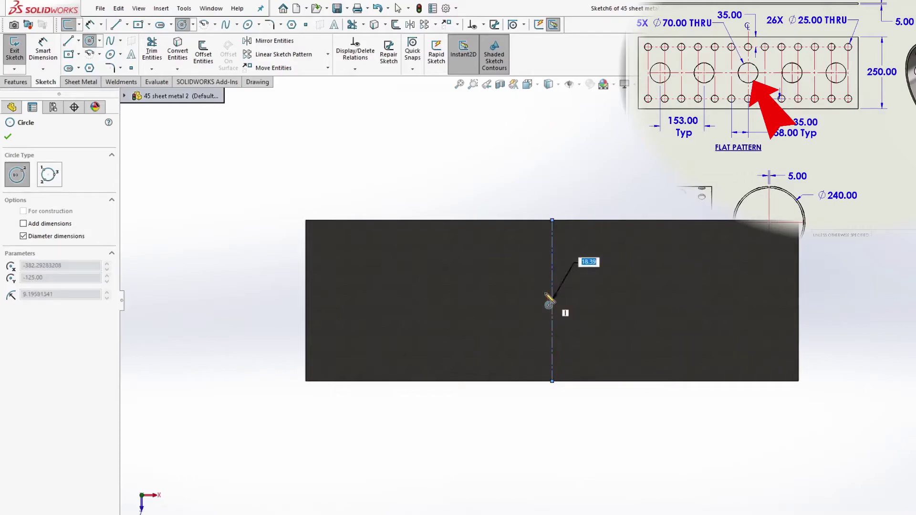
{"action": "left_click", "coordinate": [526, 288]}
Dimension the circle's diameter as 70 mm
{"action": "right_click", "coordinate": [527, 287]}
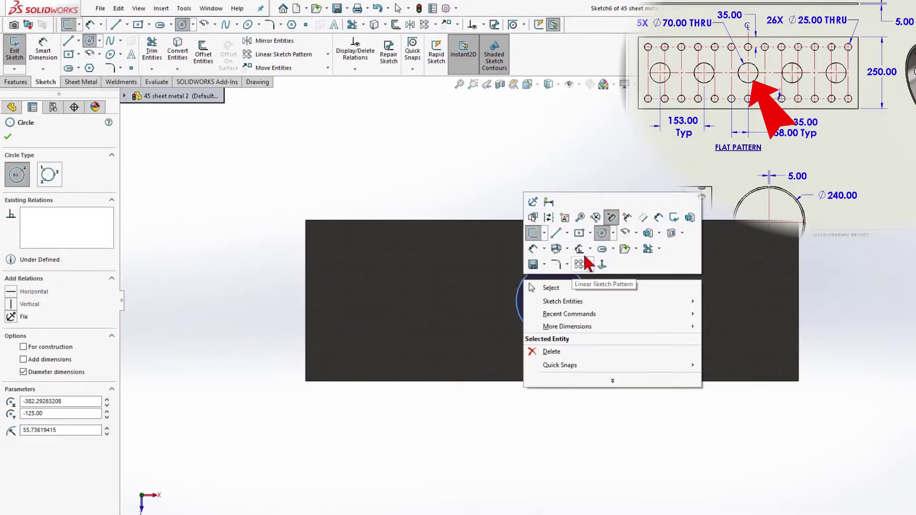
{"action": "left_click", "coordinate": [657, 219]}
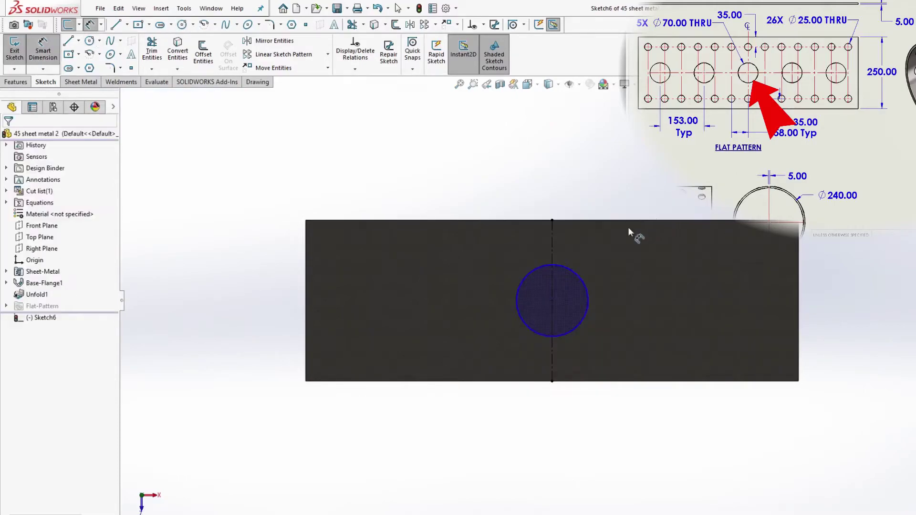
{"action": "left_click", "coordinate": [528, 270]}
{"action": "left_click", "coordinate": [481, 198]}
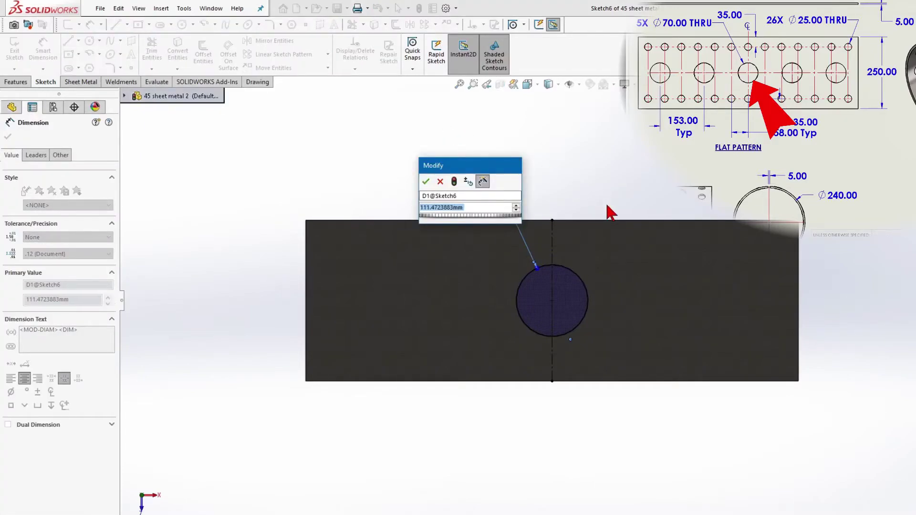
{"action": "type", "text": "70"}
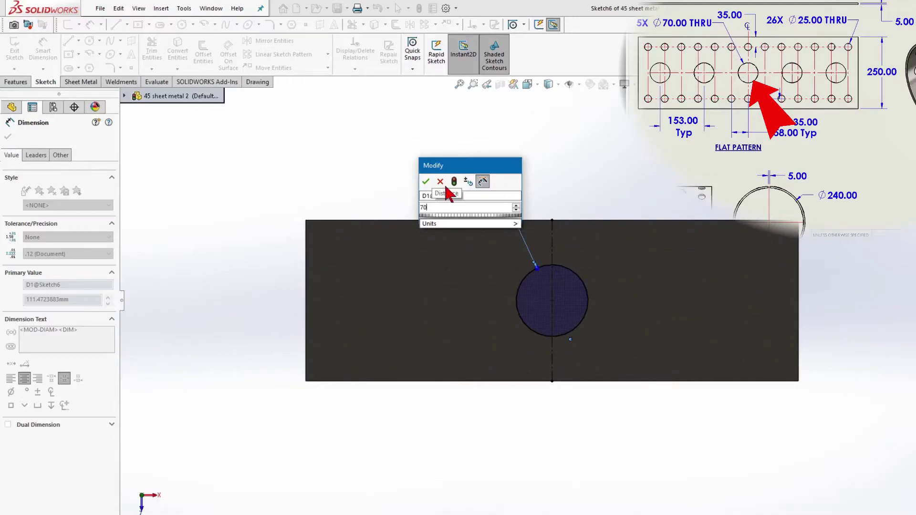
{"action": "left_click", "coordinate": [425, 181]}
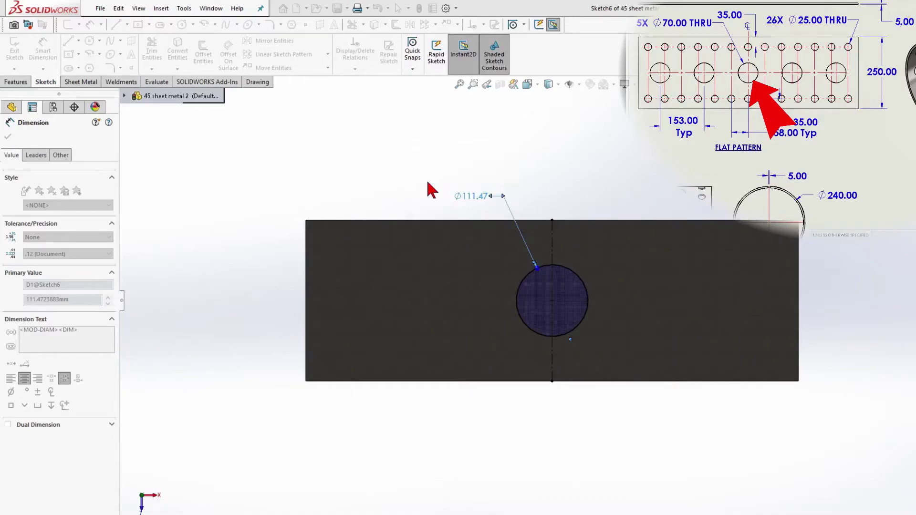
Cut the circle through the flat sheet with an Extruded Cut using the Up To Next end condition
{"action": "right_click", "coordinate": [509, 183]}
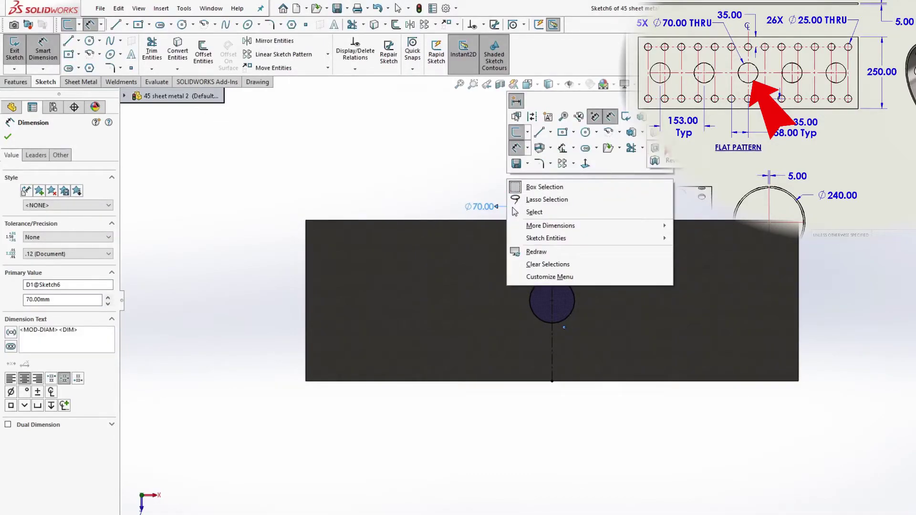
{"action": "left_click", "coordinate": [670, 157]}
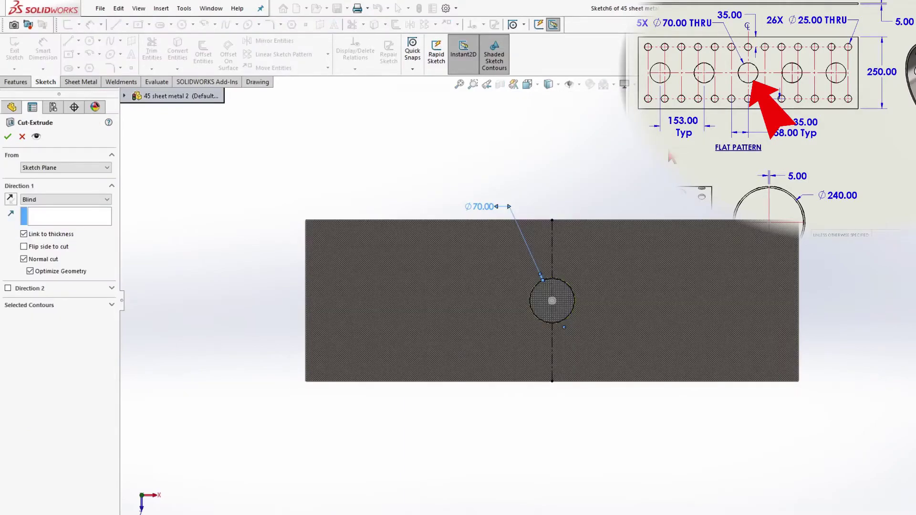
{"action": "left_click", "coordinate": [108, 199]}
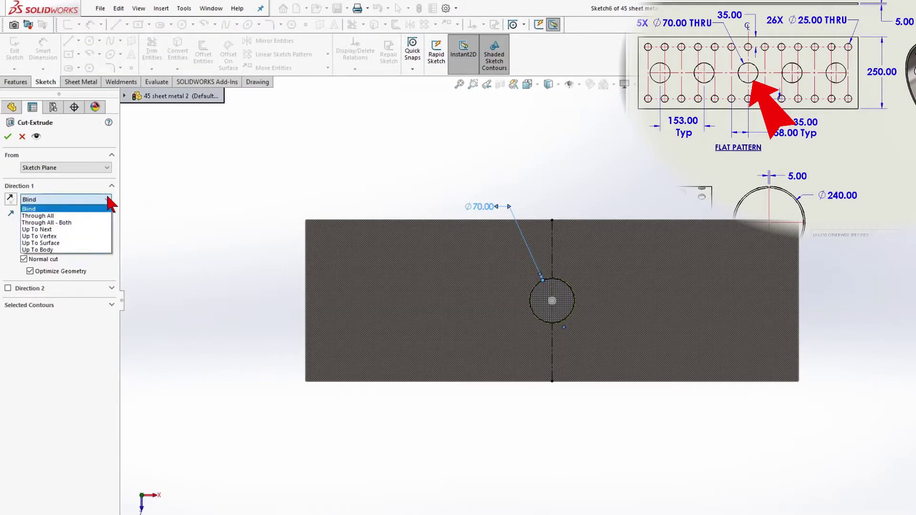
{"action": "left_click", "coordinate": [48, 229]}
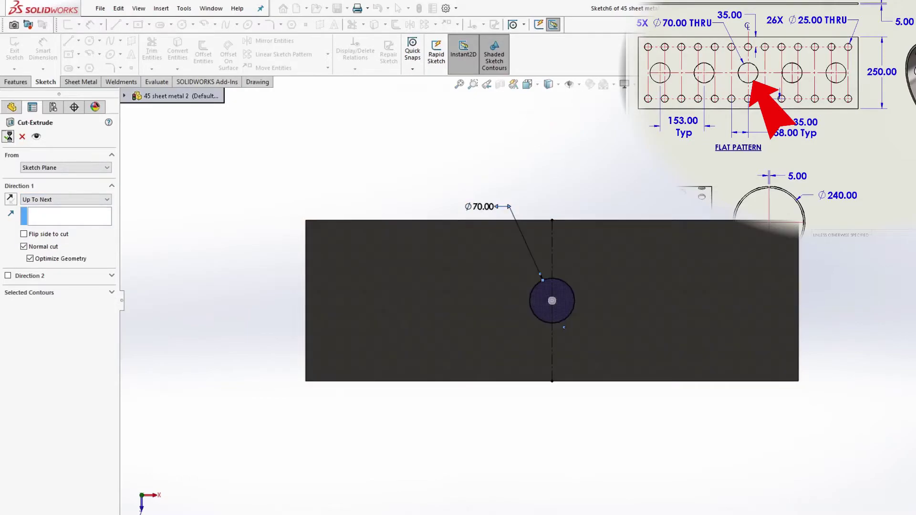
{"action": "key", "text": "Return"}
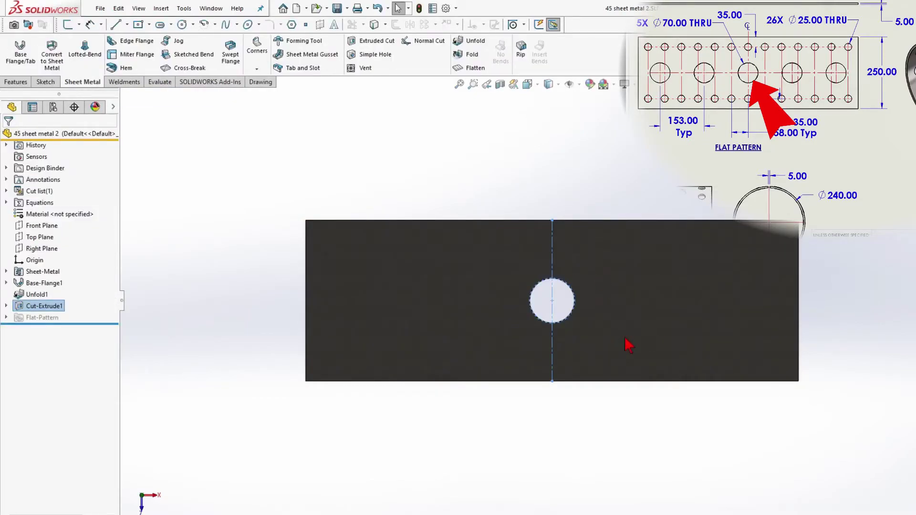
Set up a linear pattern of the 70 mm hole cut along the sheet's long edge with 153 mm spacing and 3 instances
{"action": "mouse_move", "coordinate": [639, 334]}
{"action": "middle_mouse_down"}
{"action": "mouse_move", "coordinate": [614, 374]}
{"action": "mouse_move", "coordinate": [638, 388]}
{"action": "mouse_move", "coordinate": [635, 333]}
{"action": "middle_mouse_up"}
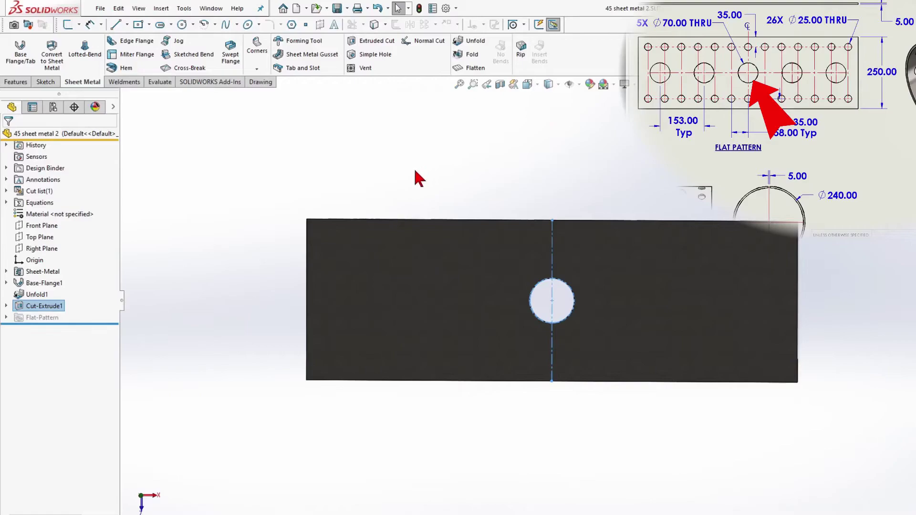
{"action": "left_click", "coordinate": [16, 82]}
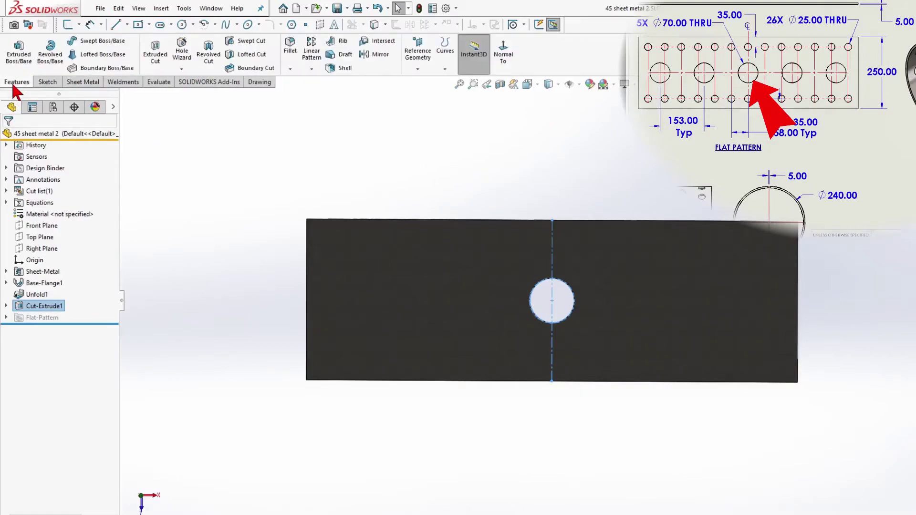
{"action": "left_click", "coordinate": [311, 69]}
{"action": "left_click", "coordinate": [329, 81]}
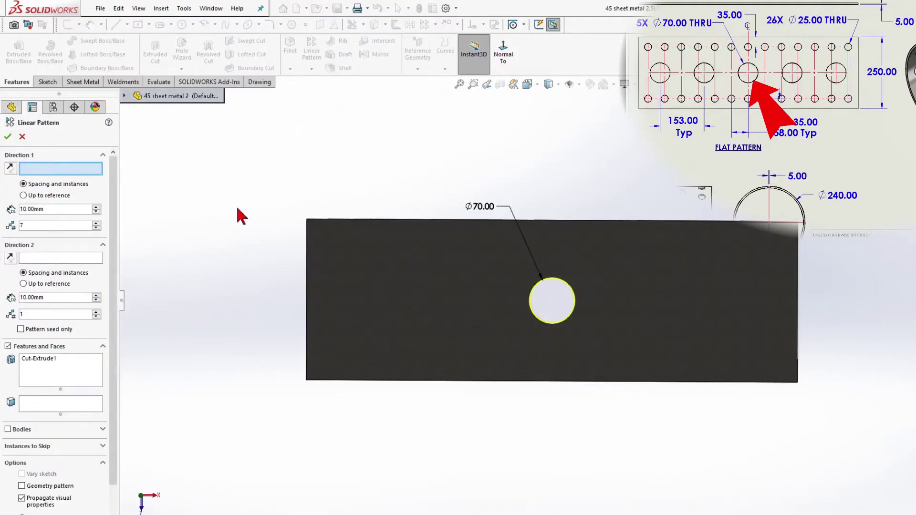
{"action": "left_click", "coordinate": [372, 222]}
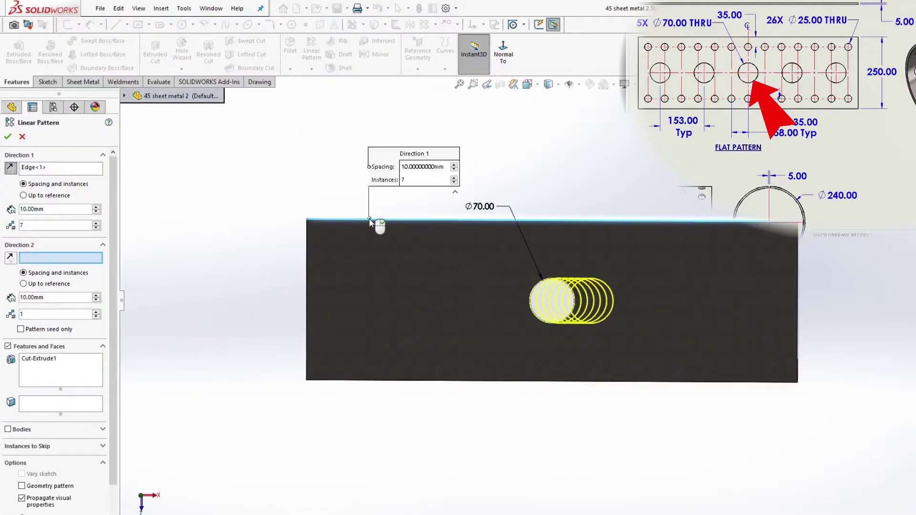
{"action": "left_click_drag", "start_coordinate": [56, 208], "coordinate": [14, 208]}
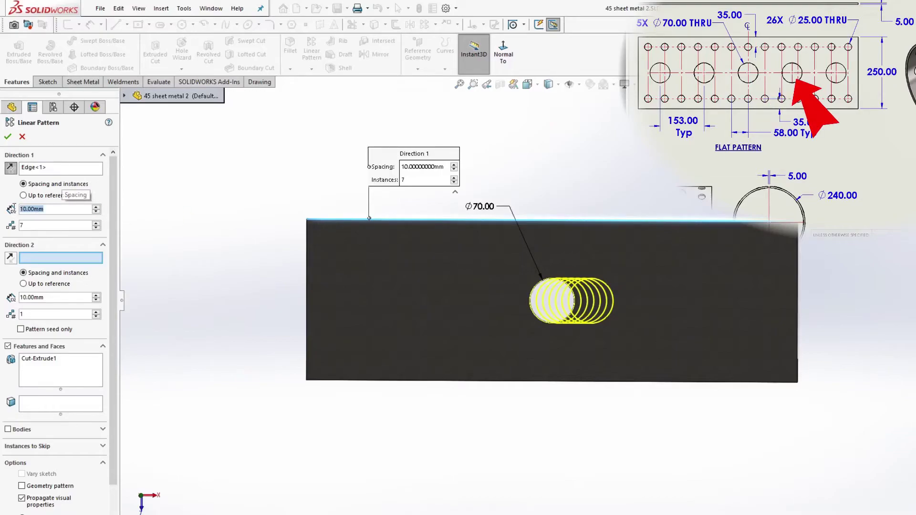
{"action": "type", "text": "153"}
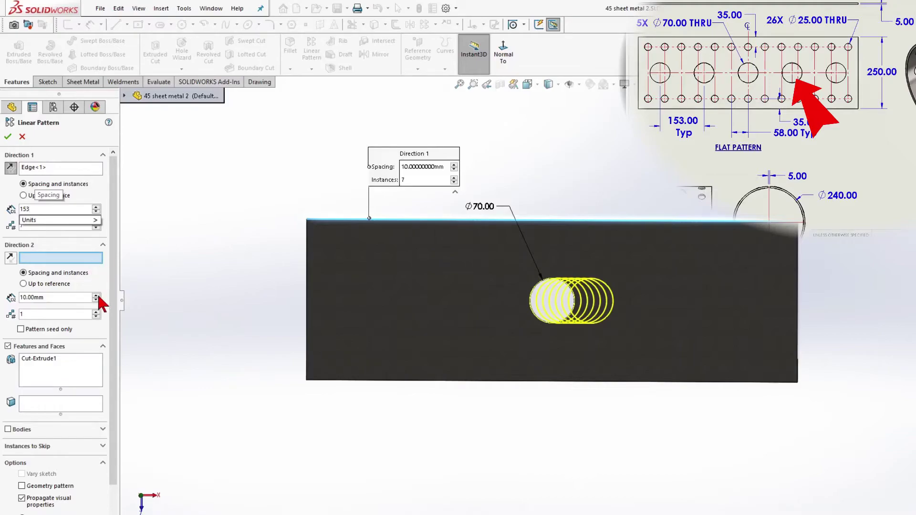
{"action": "key", "text": "Return"}
{"action": "double_click", "coordinate": [45, 225]}
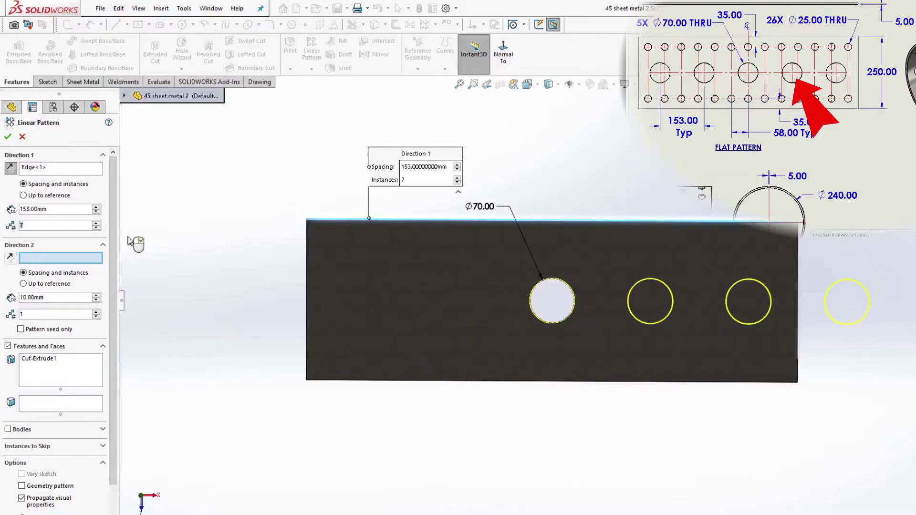
{"action": "type", "text": "3"}
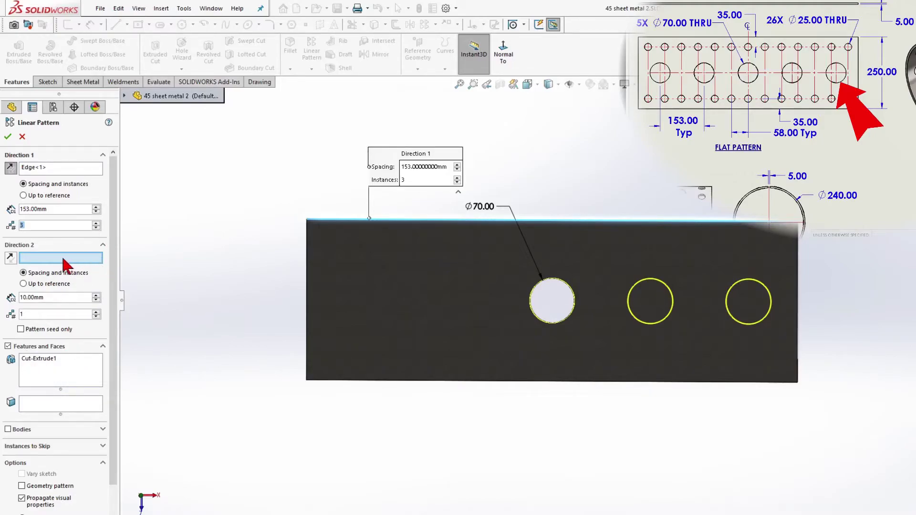
Complete the linear pattern with a reversed second direction along the opposite long edge: 153 mm spacing, 3 instances, pattern seed only
{"action": "left_click", "coordinate": [338, 380]}
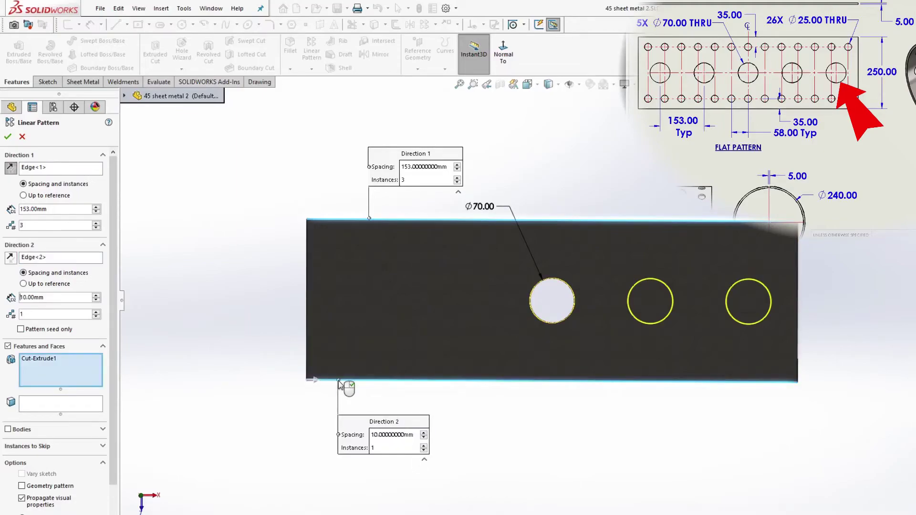
{"action": "left_click", "coordinate": [10, 257]}
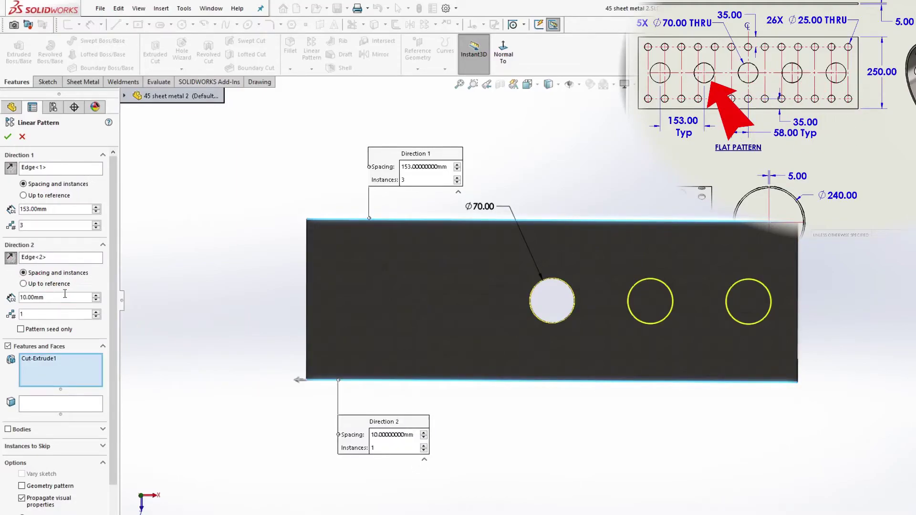
{"action": "double_click", "coordinate": [47, 297]}
{"action": "type", "text": "153"}
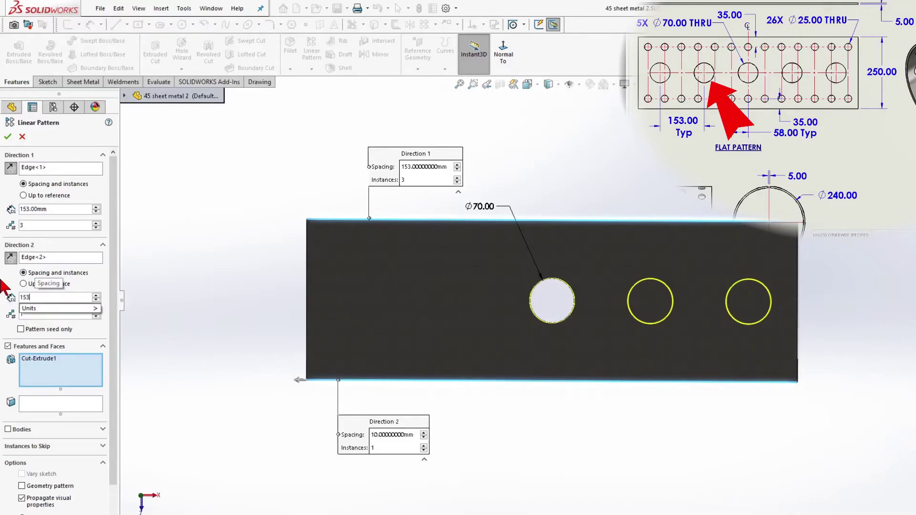
{"action": "mouse_move", "coordinate": [95, 309]}
{"action": "key", "text": "Return"}
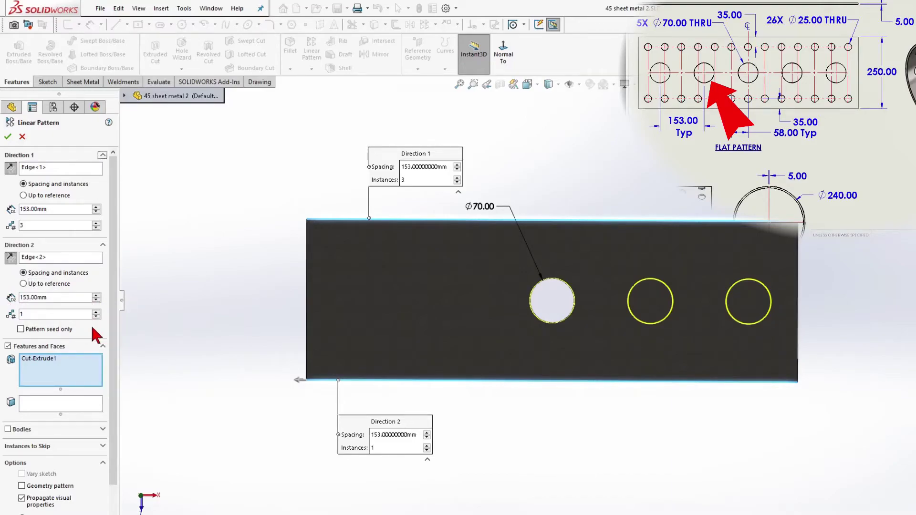
{"action": "left_click", "coordinate": [96, 311]}
{"action": "left_click", "coordinate": [96, 312]}
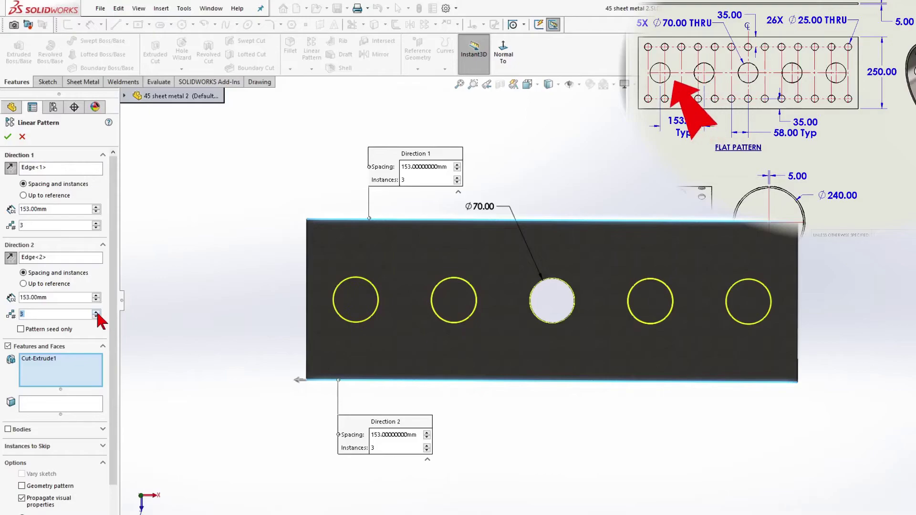
{"action": "left_click", "coordinate": [21, 329]}
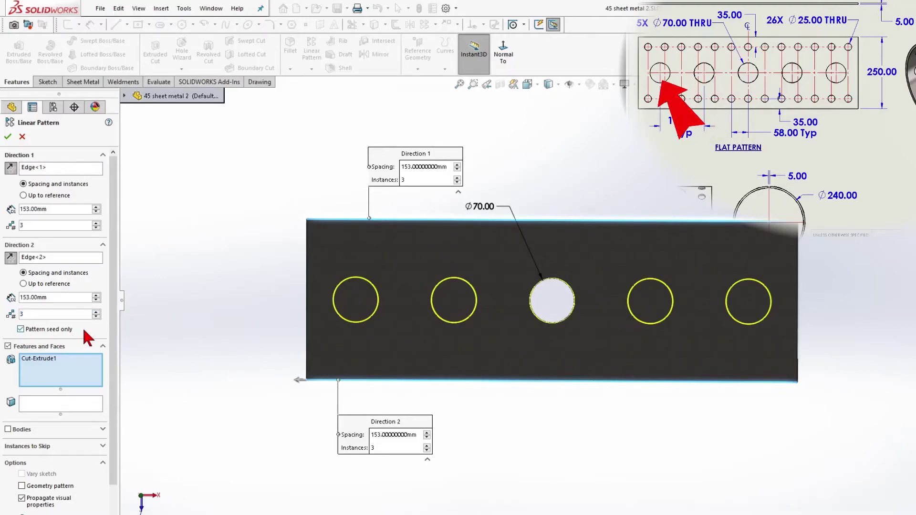
{"action": "left_click", "coordinate": [8, 137]}
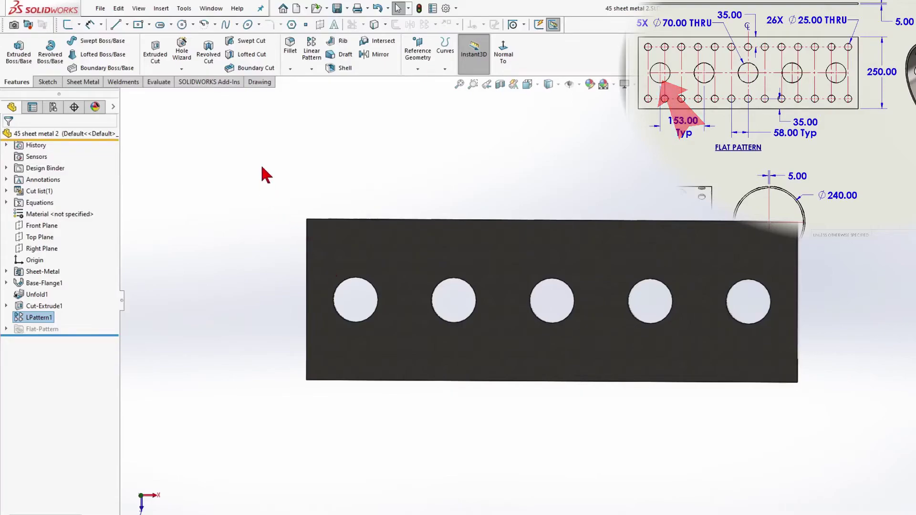
Sketch two vertical centerlines on the large face, running inward from the long edges' midpoints, about 48 mm (upper) and 39 mm (lower) long
{"action": "middle_click_drag", "start_coordinate": [376, 152], "coordinate": [544, 237]}
{"action": "left_click", "coordinate": [547, 241]}
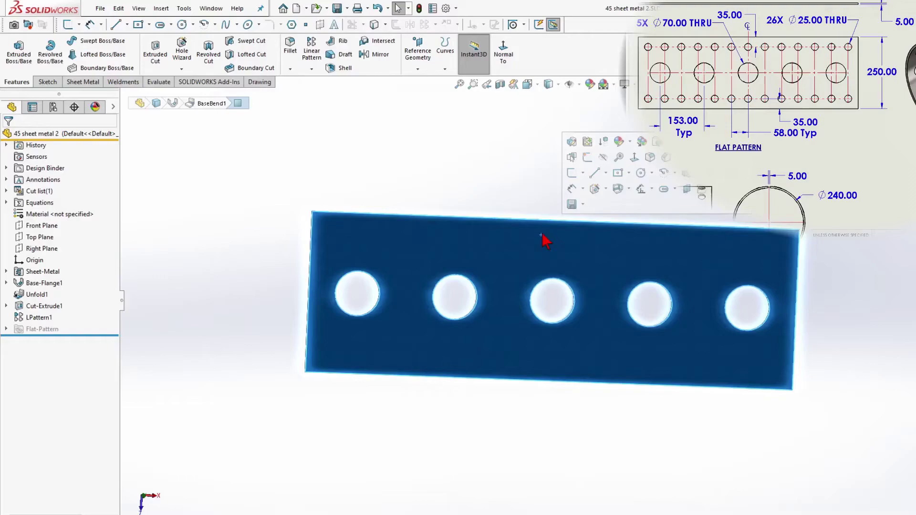
{"action": "key", "text": "ctrl+8"}
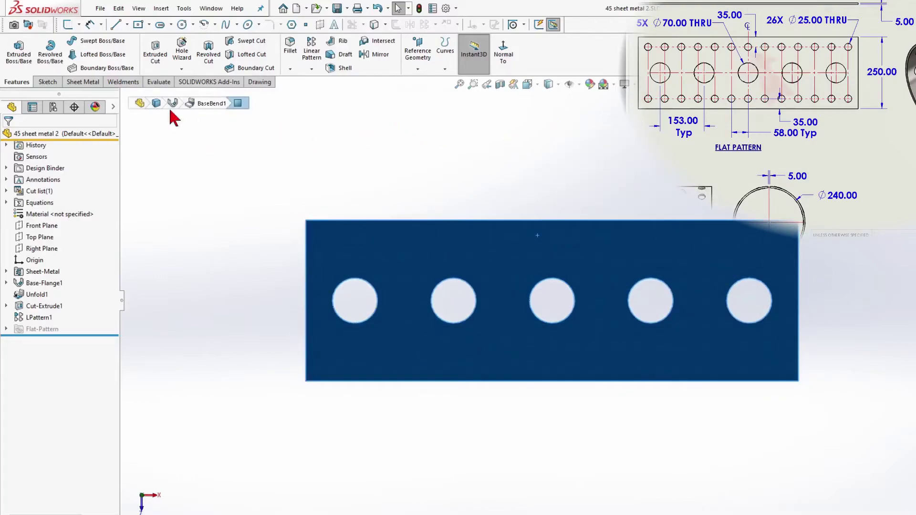
{"action": "right_click", "coordinate": [545, 173]}
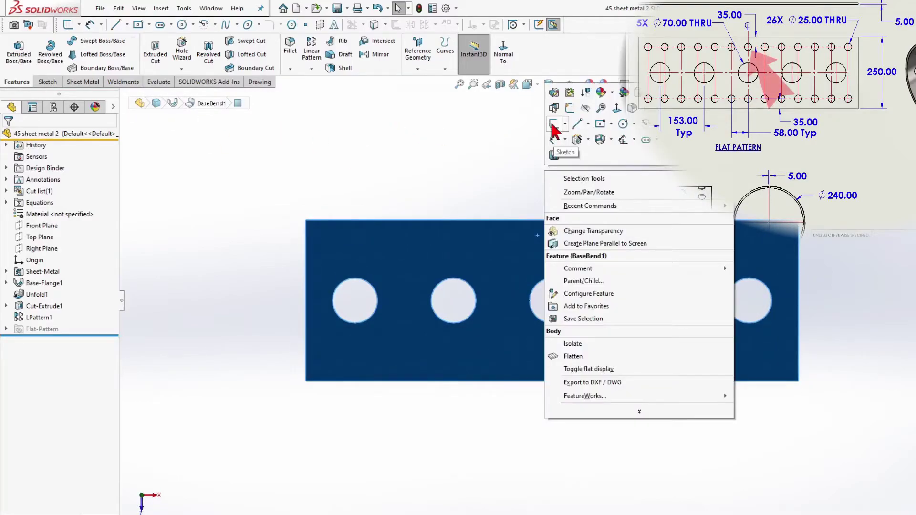
{"action": "left_click", "coordinate": [555, 140]}
{"action": "right_click", "coordinate": [497, 200]}
{"action": "left_click", "coordinate": [541, 153]}
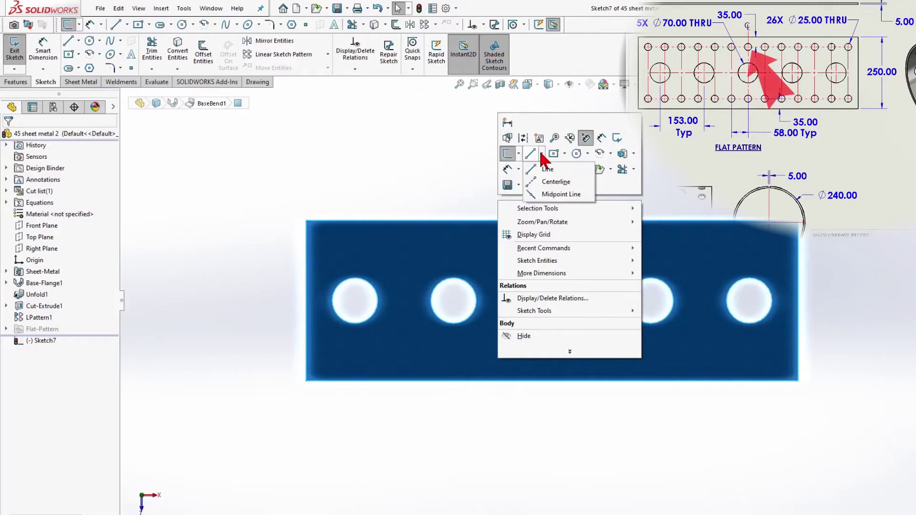
{"action": "left_click", "coordinate": [553, 181]}
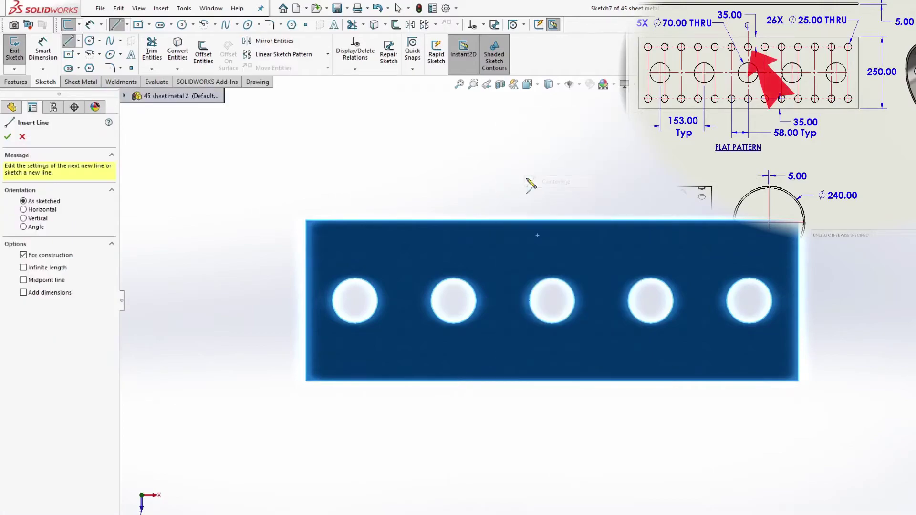
{"action": "left_click", "coordinate": [552, 221]}
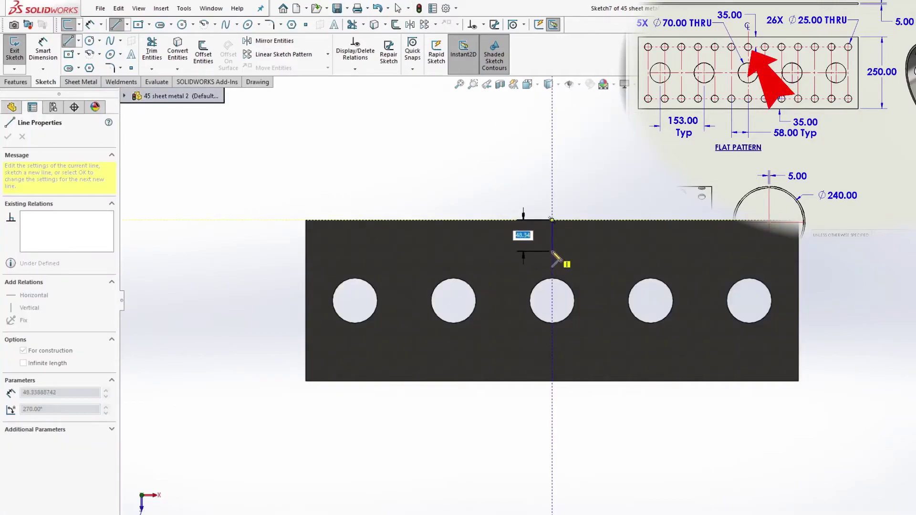
{"action": "left_click", "coordinate": [552, 251]}
{"action": "left_click", "coordinate": [551, 381]}
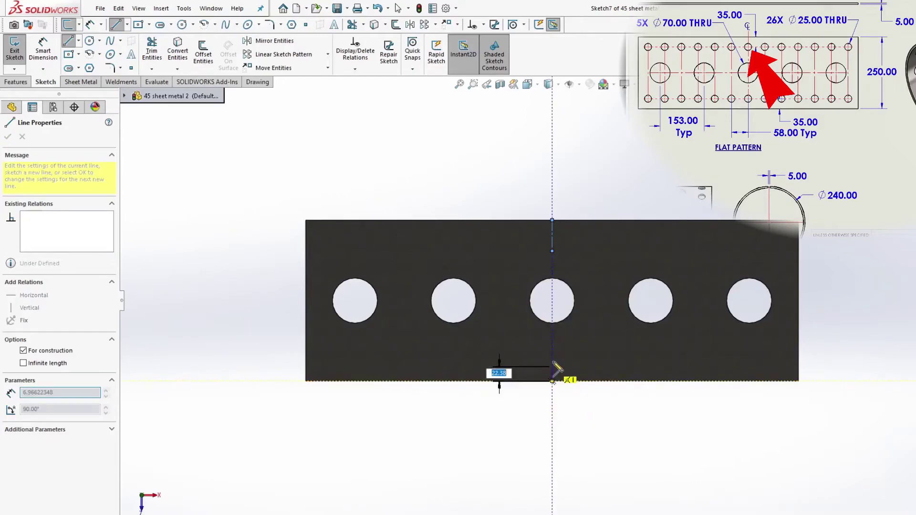
{"action": "left_click", "coordinate": [552, 356]}
{"action": "key", "text": "Escape"}
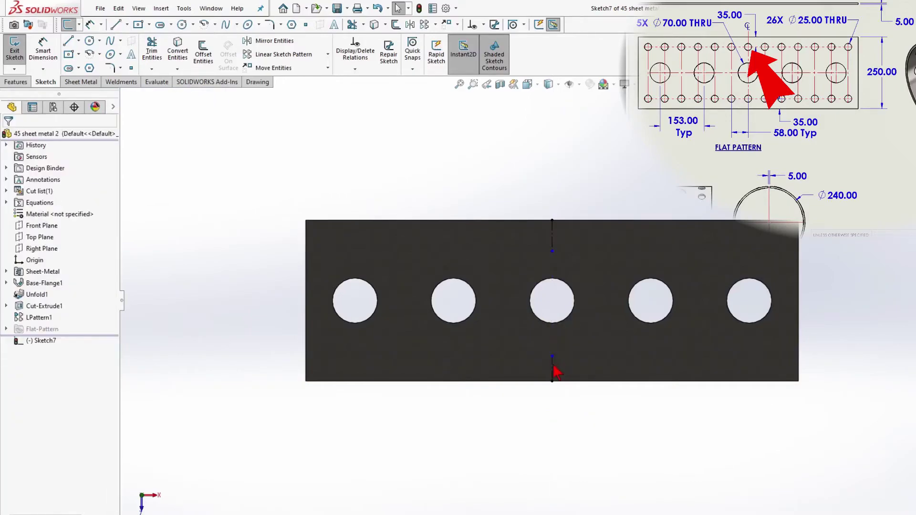
Make the two short vertical centerlines equal in length
{"action": "left_click", "coordinate": [552, 369]}
{"action": "left_click", "coordinate": [552, 235], "text": "ctrl"}
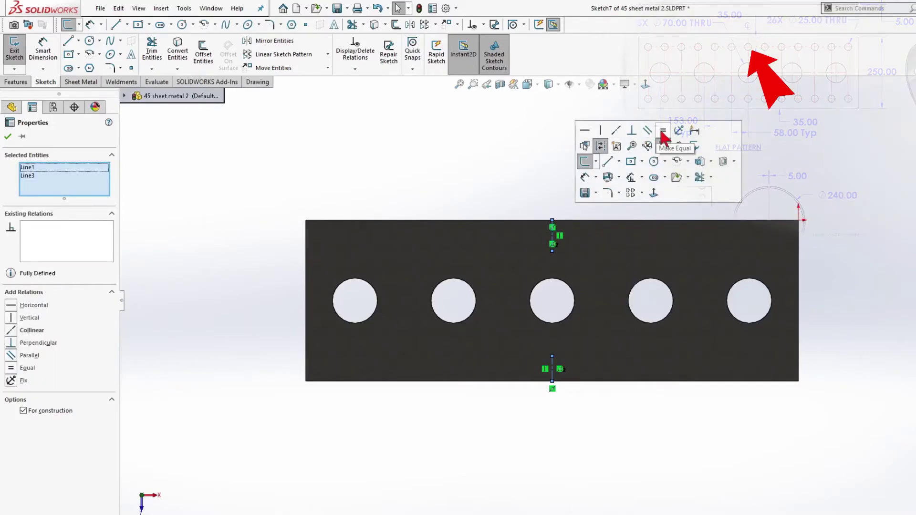
{"action": "left_click", "coordinate": [663, 131]}
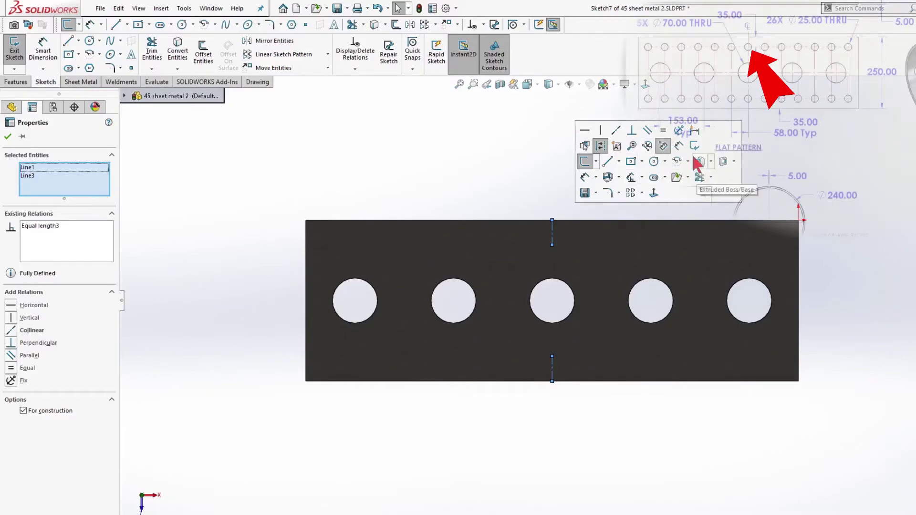
Dimension the upper short centerline's length as 35 mm
{"action": "left_click", "coordinate": [663, 145]}
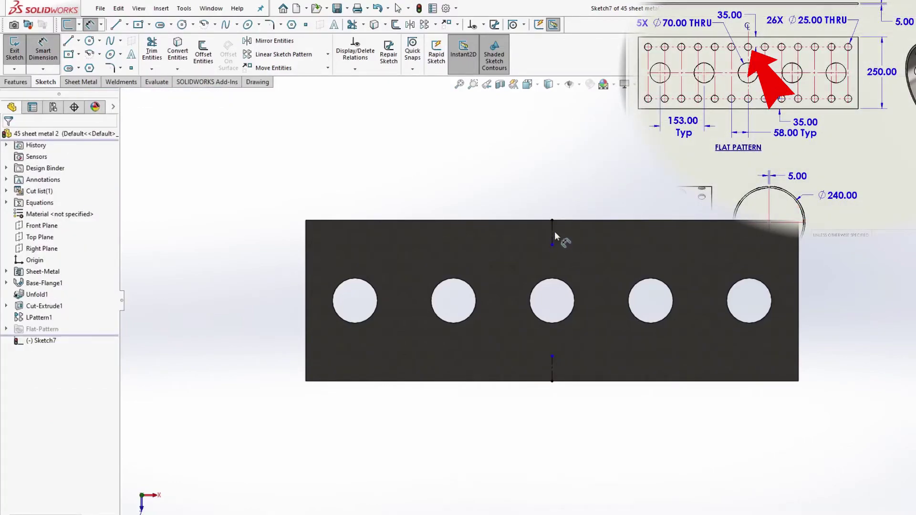
{"action": "left_click", "coordinate": [552, 234]}
{"action": "left_click", "coordinate": [574, 231]}
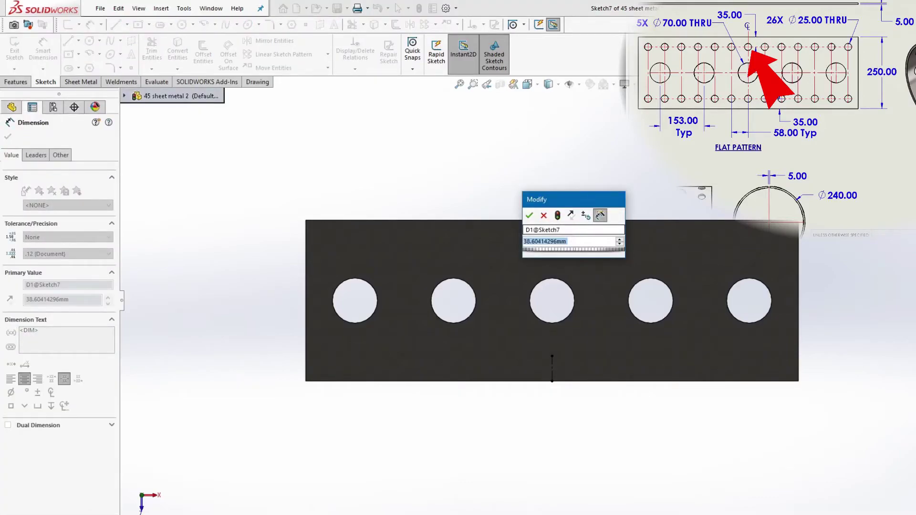
{"action": "type", "text": "35"}
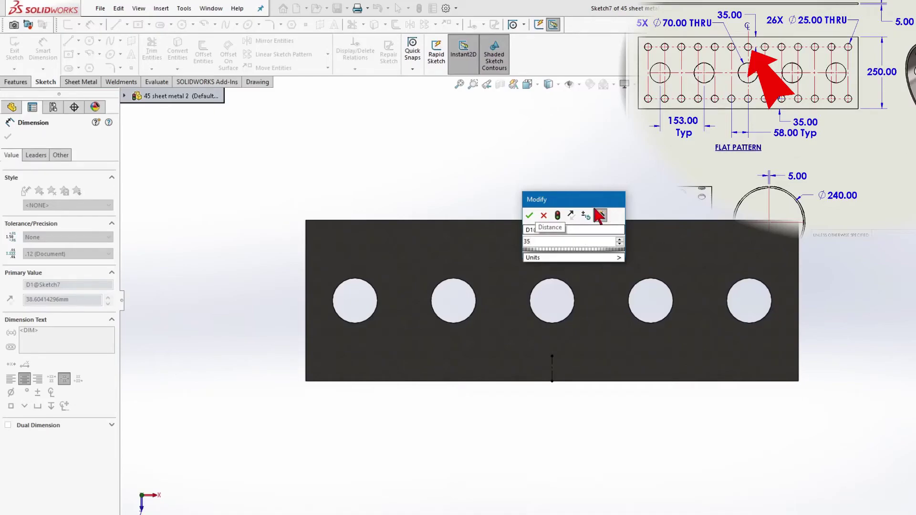
{"action": "left_click", "coordinate": [529, 215]}
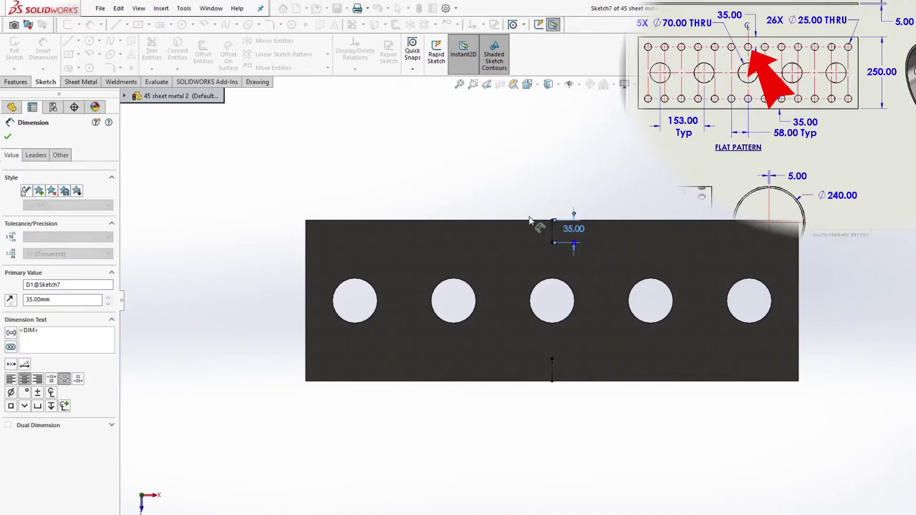
Sketch a circle on the inner end of each short centerline, about 34 mm in diameter on the upper and 42 mm on the lower
{"action": "right_click", "coordinate": [517, 190]}
{"action": "left_click", "coordinate": [599, 146]}
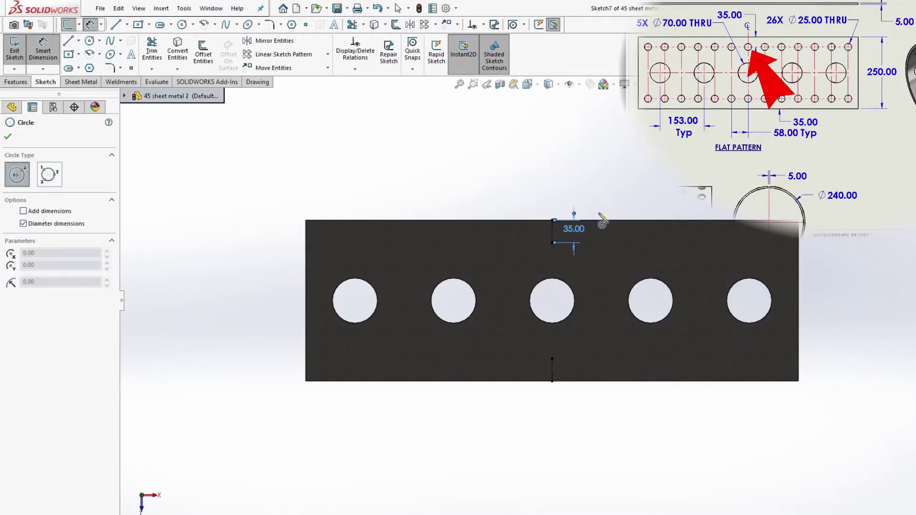
{"action": "left_click", "coordinate": [552, 243]}
{"action": "left_click", "coordinate": [557, 250]}
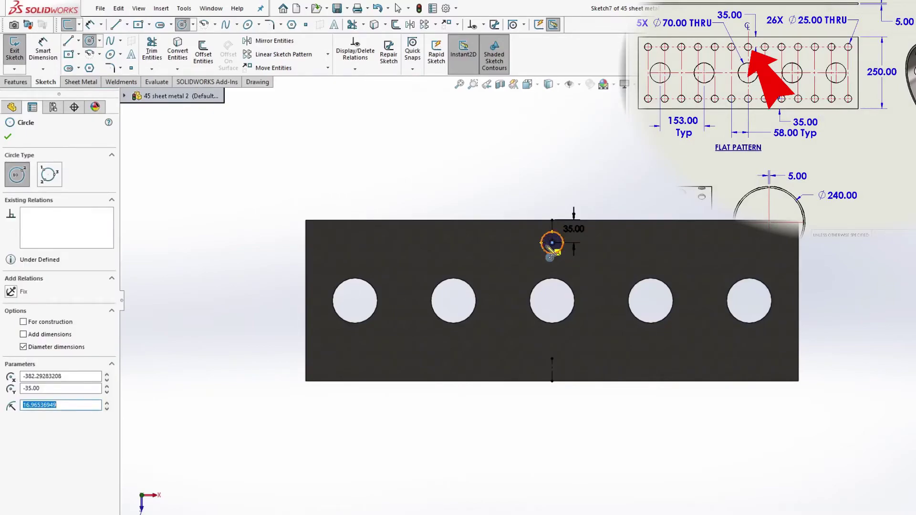
{"action": "left_click", "coordinate": [551, 359]}
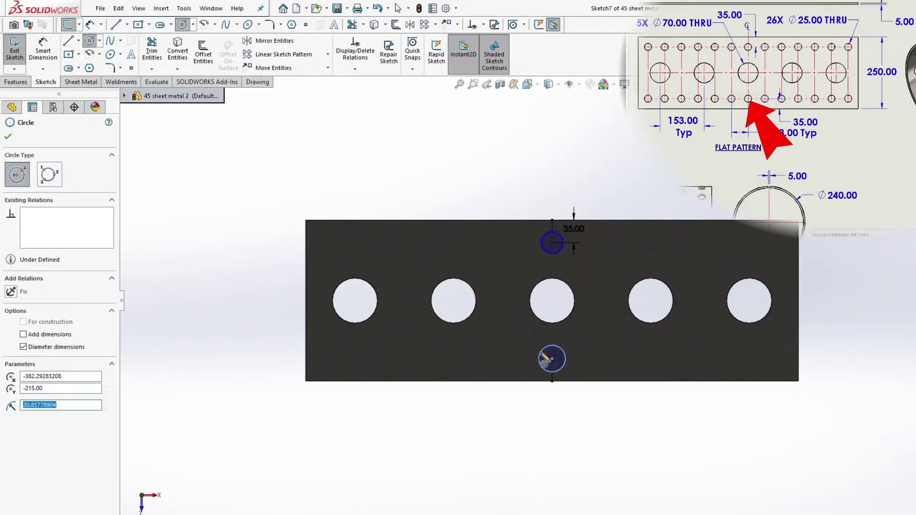
{"action": "key", "text": "Escape"}
Add an Equal relation between the two circles above and below the central 70 mm hole
{"action": "left_click", "coordinate": [543, 357]}
{"action": "key", "text": "s"}
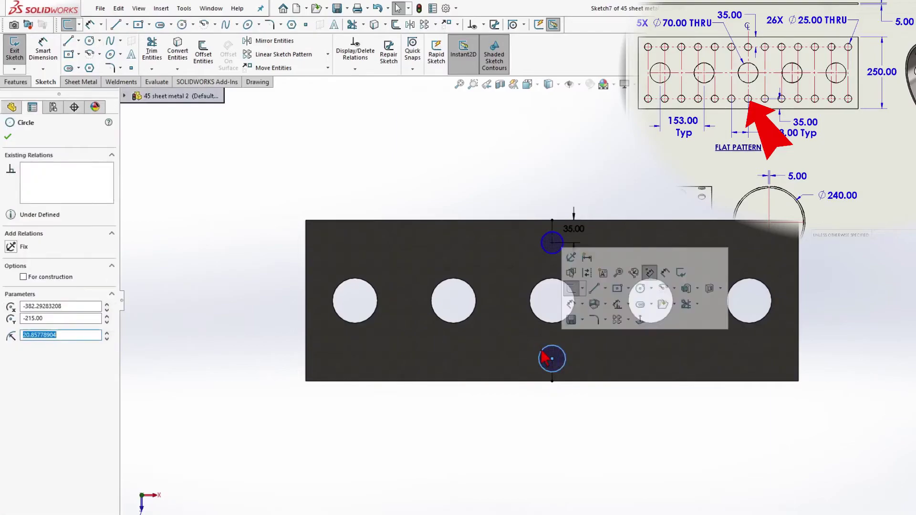
{"action": "left_click", "coordinate": [550, 247], "text": "ctrl"}
{"action": "key", "text": "s"}
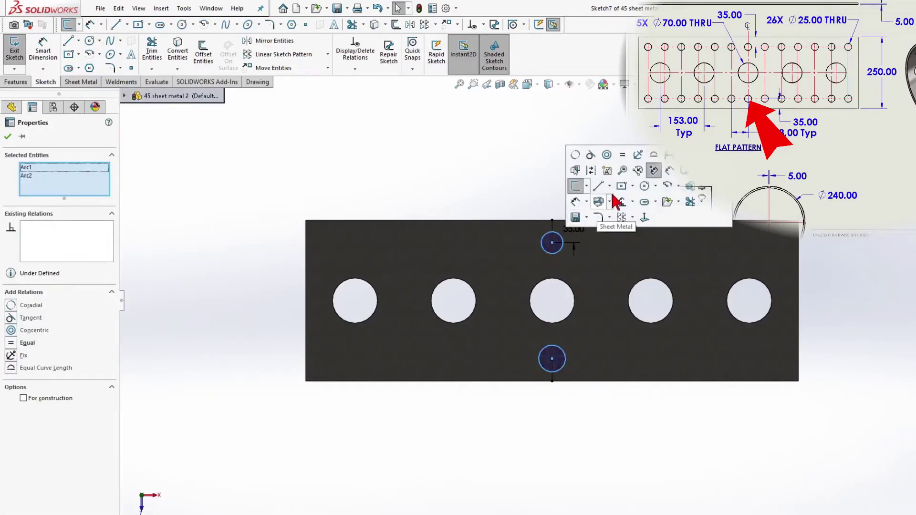
{"action": "left_click", "coordinate": [622, 157]}
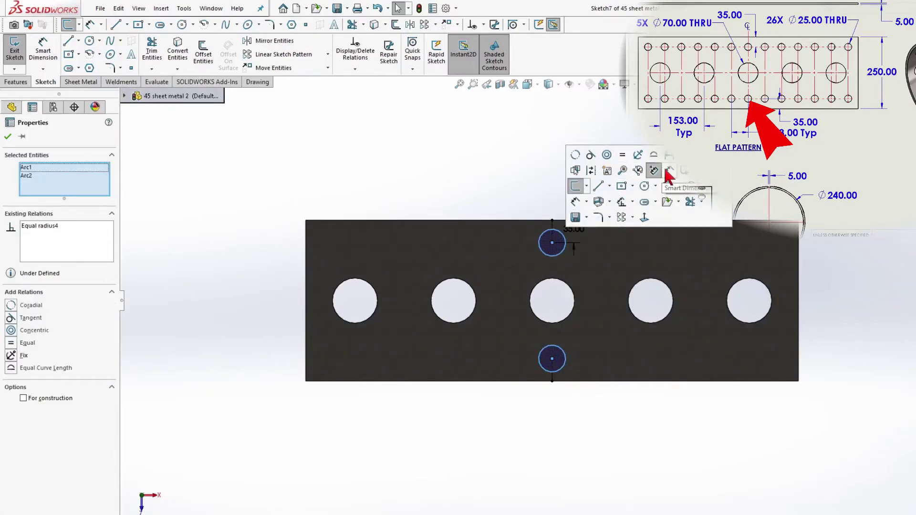
Dimension the diameter of the circle above the central 70 mm hole as 25 mm
{"action": "left_click", "coordinate": [667, 169]}
{"action": "left_click", "coordinate": [542, 236]}
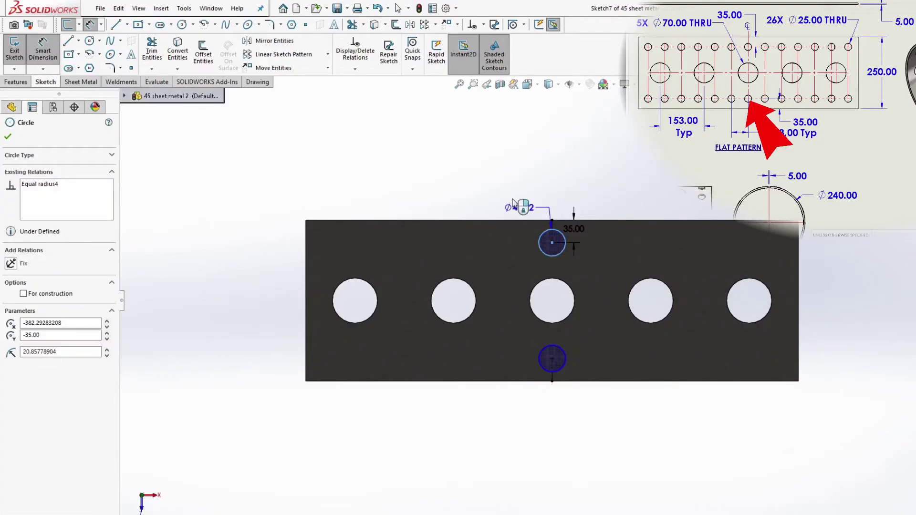
{"action": "left_click", "coordinate": [450, 194]}
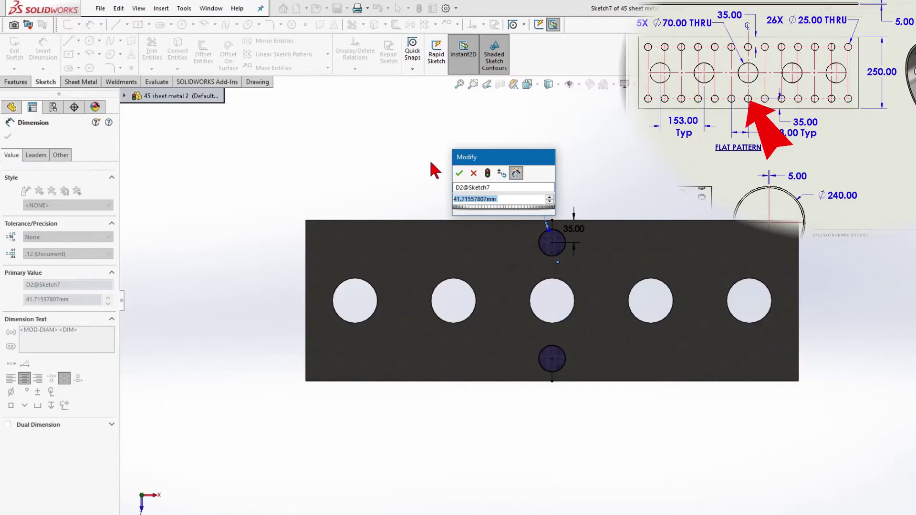
{"action": "type", "text": "25"}
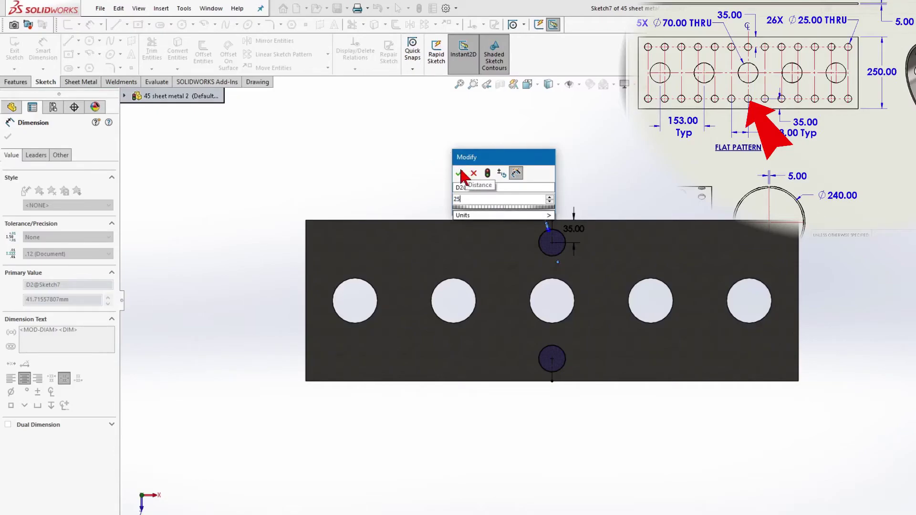
{"action": "left_click", "coordinate": [460, 174]}
Cut the two 25 mm circles through the unfolded sheet with an Extruded Cut
{"action": "right_click", "coordinate": [614, 166]}
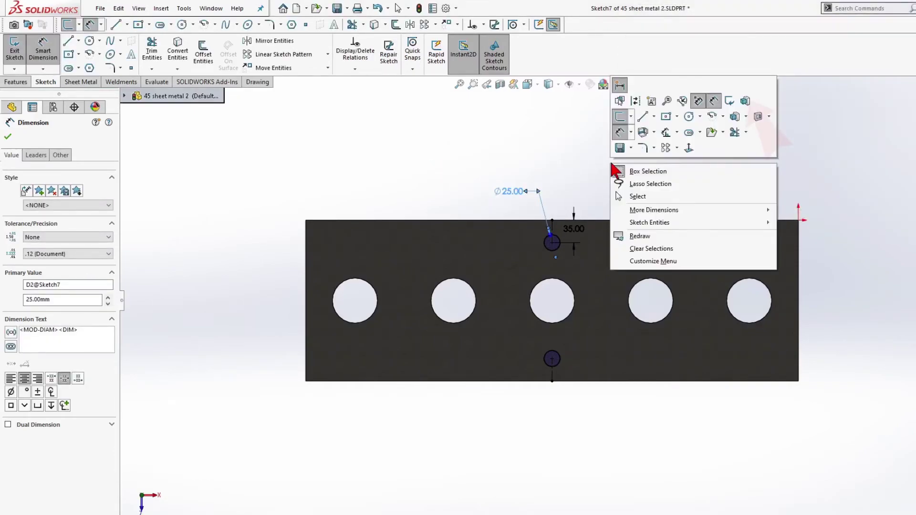
{"action": "left_click", "coordinate": [768, 116]}
{"action": "left_click", "coordinate": [760, 134]}
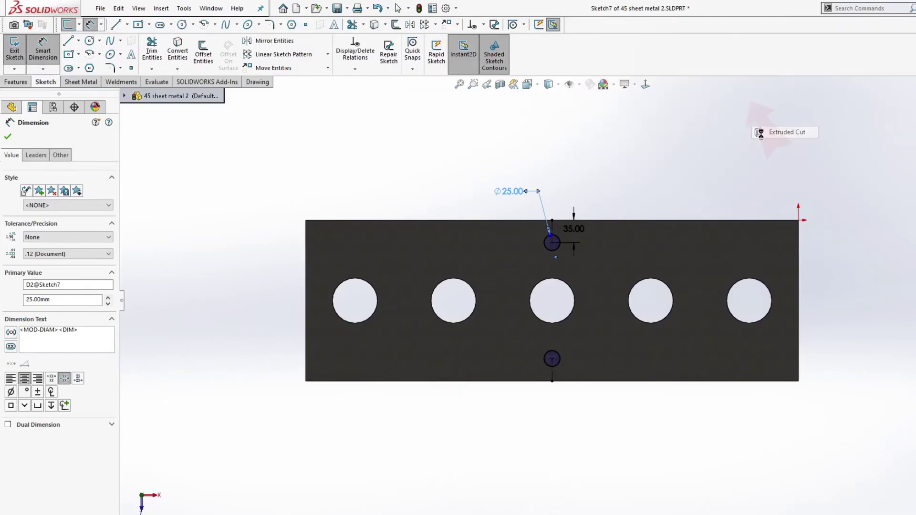
{"action": "left_click", "coordinate": [102, 200]}
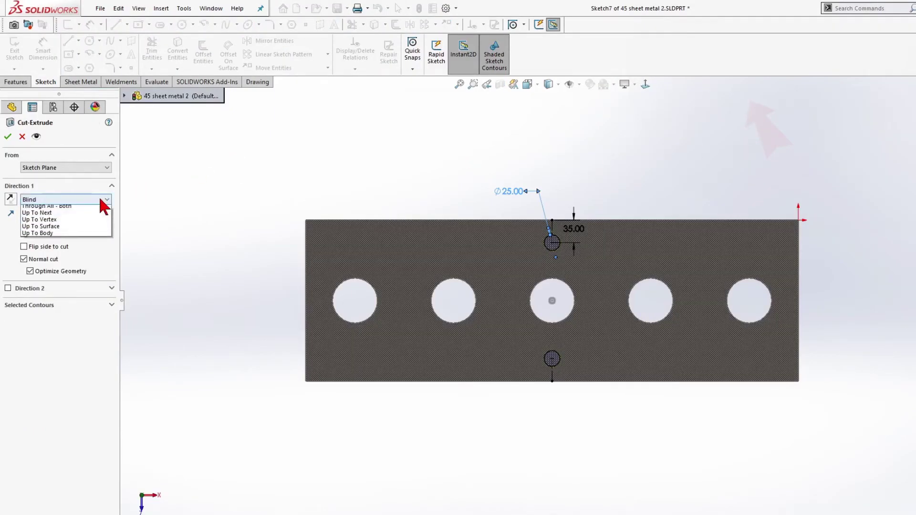
{"action": "left_click", "coordinate": [71, 228]}
{"action": "left_click", "coordinate": [7, 136]}
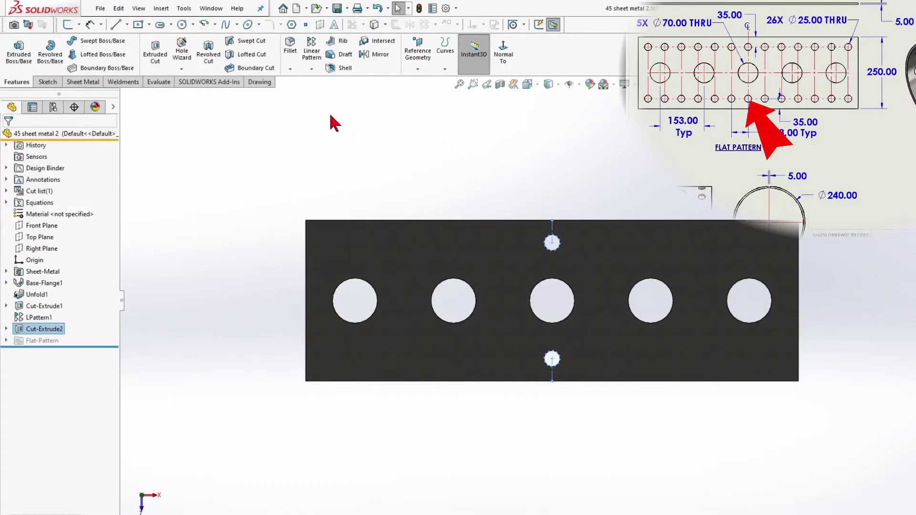
Start a linear pattern of the two 25 mm holes along the sheet's upper long edge with 7 instances spaced 58 mm
{"action": "left_click", "coordinate": [312, 69]}
{"action": "left_click", "coordinate": [326, 82]}
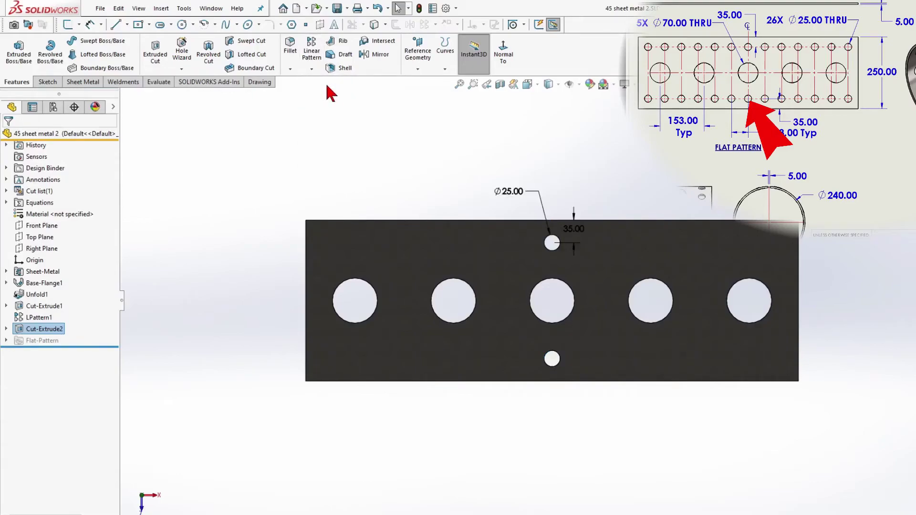
{"action": "left_click", "coordinate": [435, 223]}
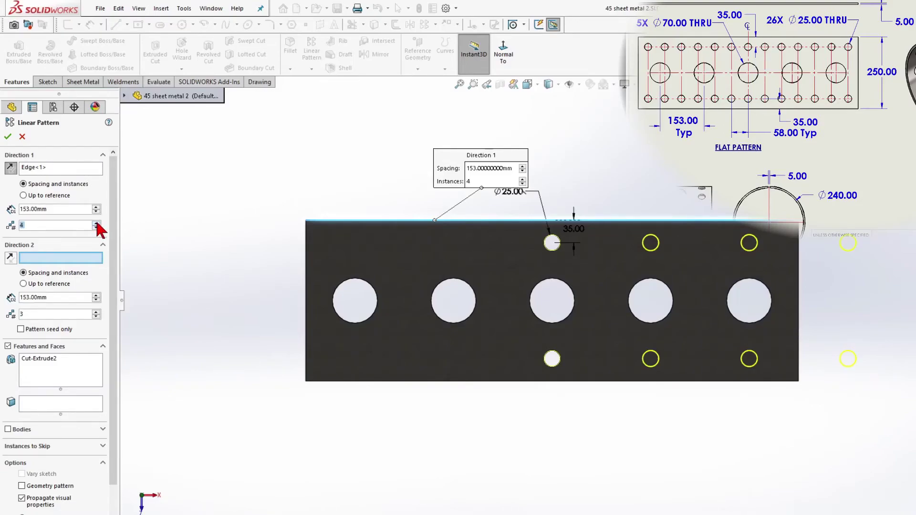
{"action": "left_click", "coordinate": [55, 210]}
{"action": "type", "text": "58"}
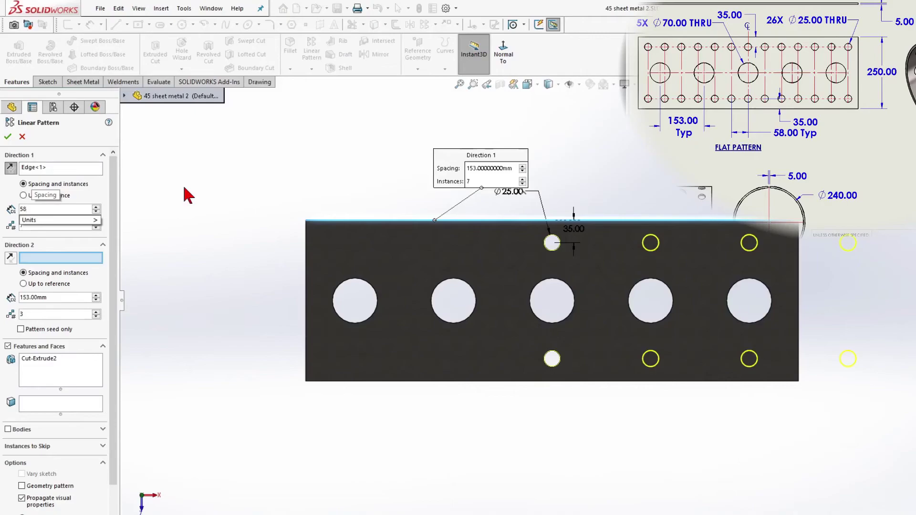
{"action": "key", "text": "Return"}
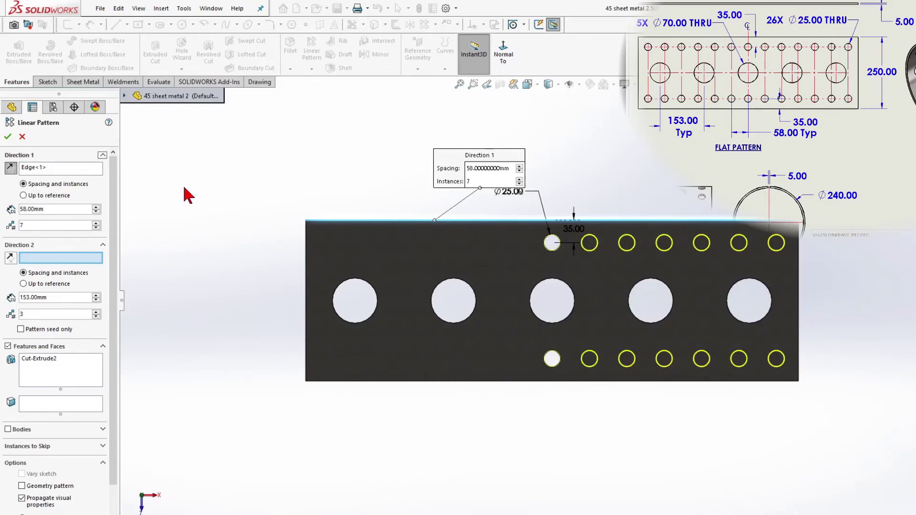
Add the lower long edge as the pattern's second direction, reverse it and pattern the seed only
{"action": "left_click", "coordinate": [381, 380]}
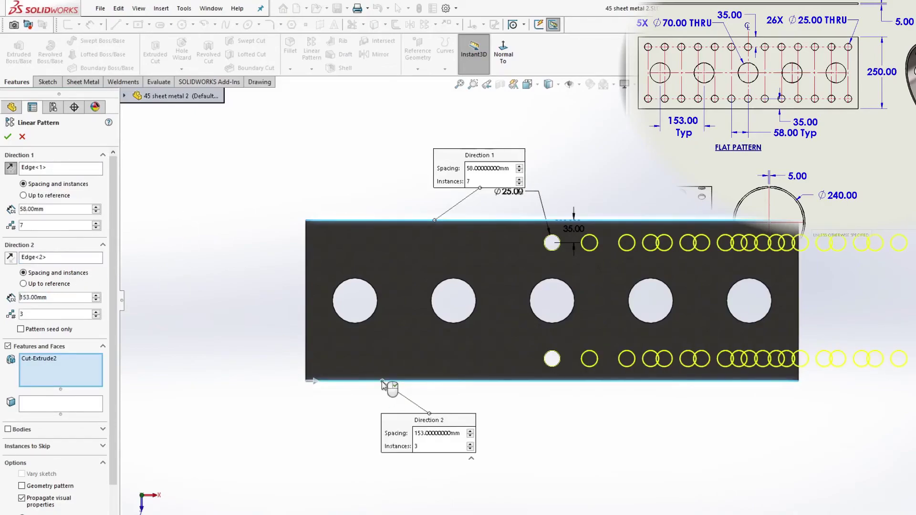
{"action": "left_click", "coordinate": [10, 257]}
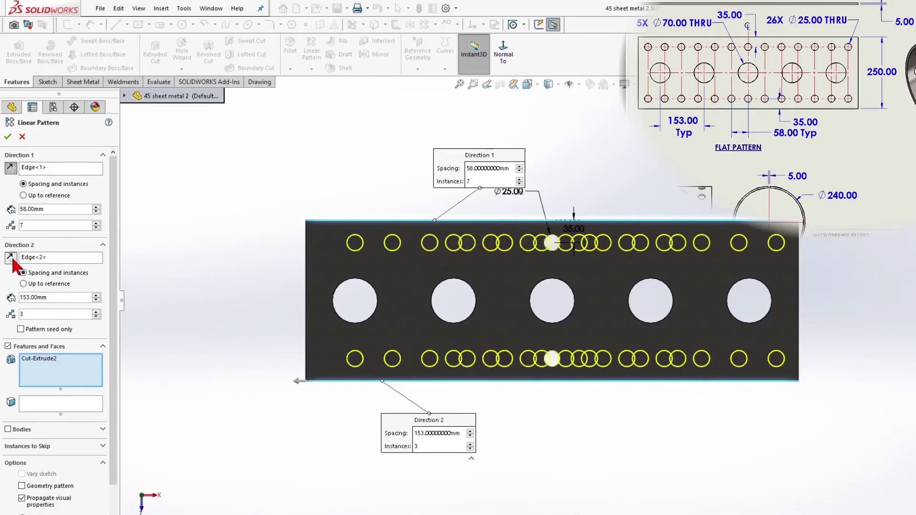
{"action": "left_click", "coordinate": [21, 327]}
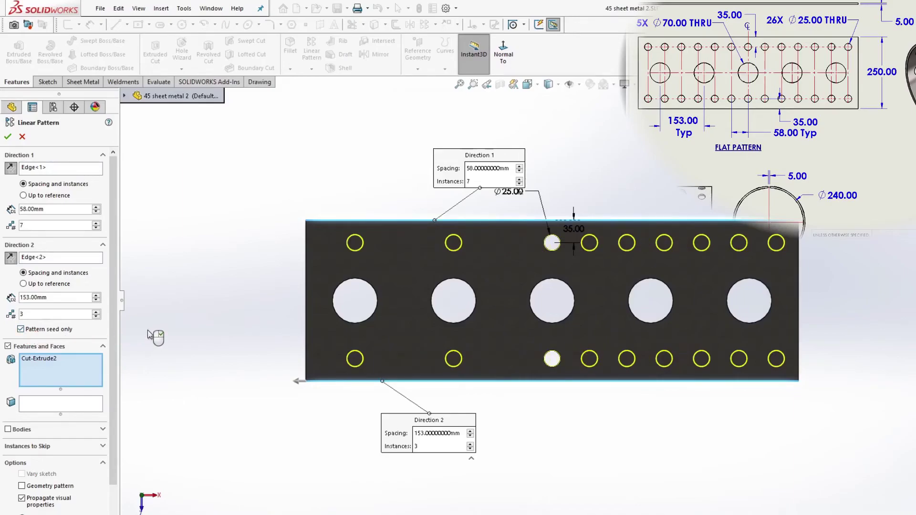
Set the second direction to 7 instances spaced 58 mm and create the linear pattern
{"action": "left_click", "coordinate": [97, 314]}
{"action": "left_click", "coordinate": [61, 298]}
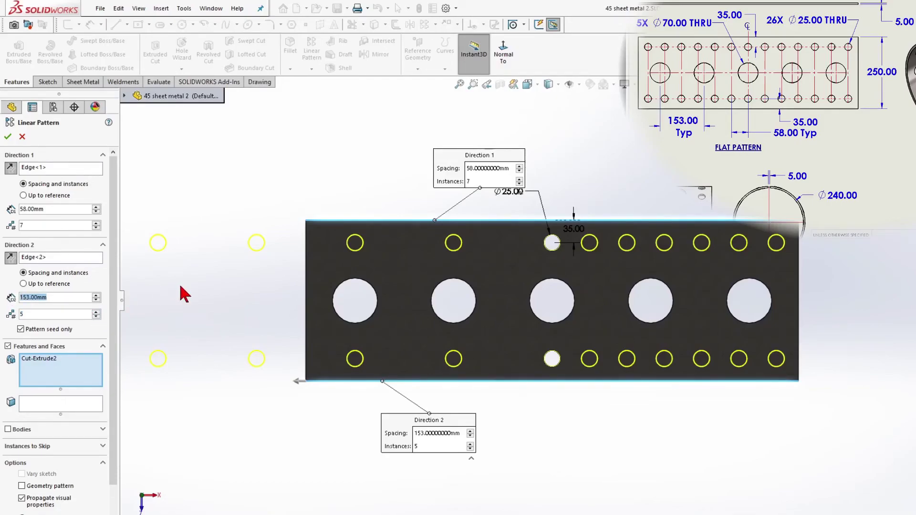
{"action": "type", "text": "58"}
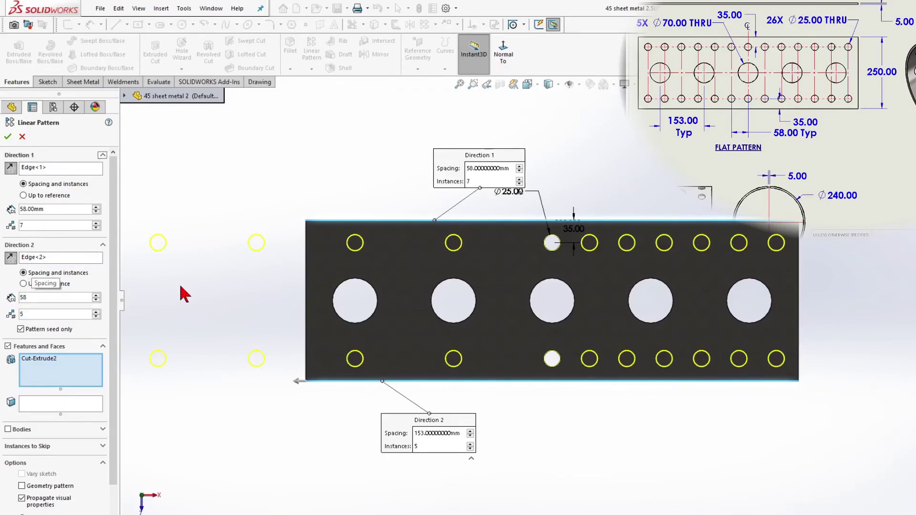
{"action": "key", "text": "Return"}
{"action": "left_click", "coordinate": [95, 312]}
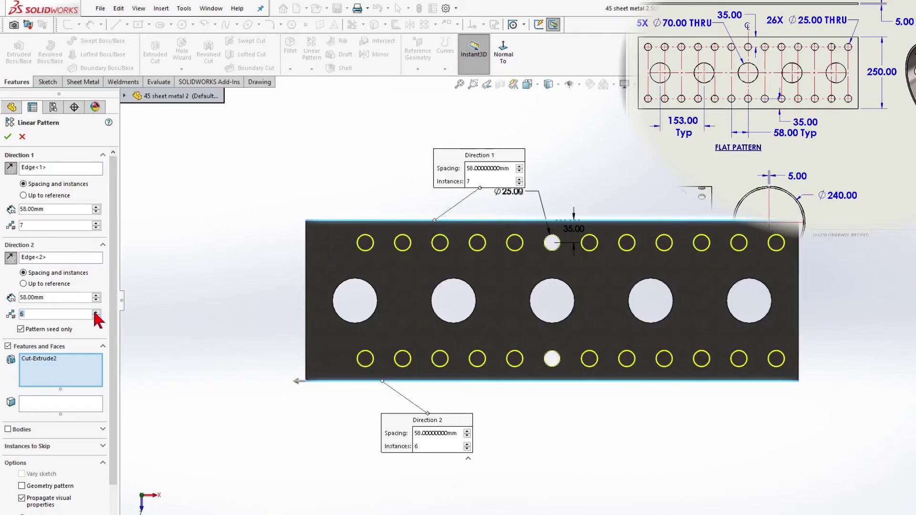
{"action": "left_click", "coordinate": [96, 312]}
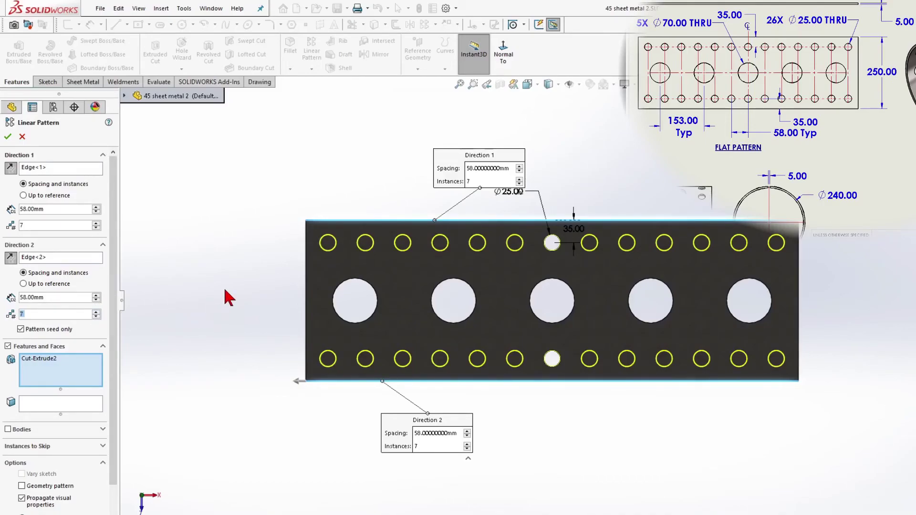
{"action": "left_click", "coordinate": [8, 136]}
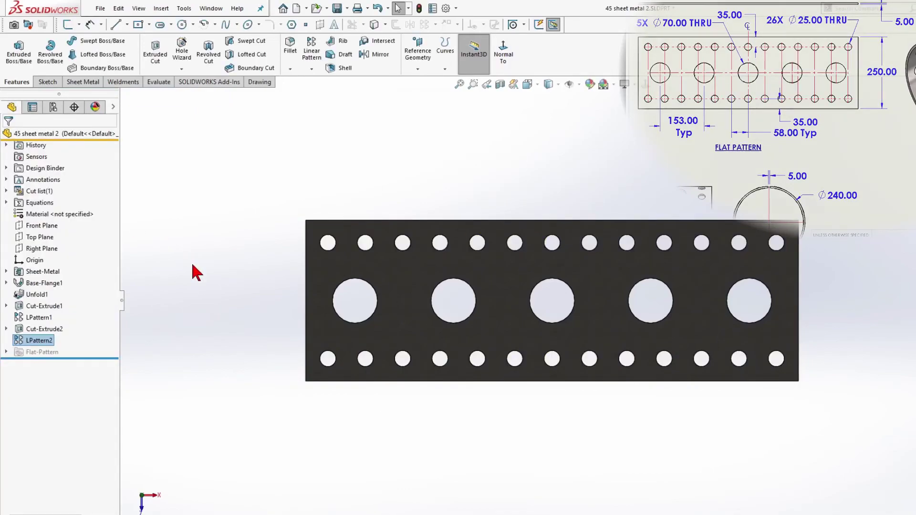
Fold the perforated flat sheet back into a cylinder by selecting its base bend
{"action": "mouse_move", "coordinate": [380, 325]}
{"action": "middle_mouse_down"}
{"action": "mouse_move", "coordinate": [342, 382]}
{"action": "mouse_move", "coordinate": [445, 293]}
{"action": "mouse_move", "coordinate": [388, 327]}
{"action": "middle_mouse_up"}
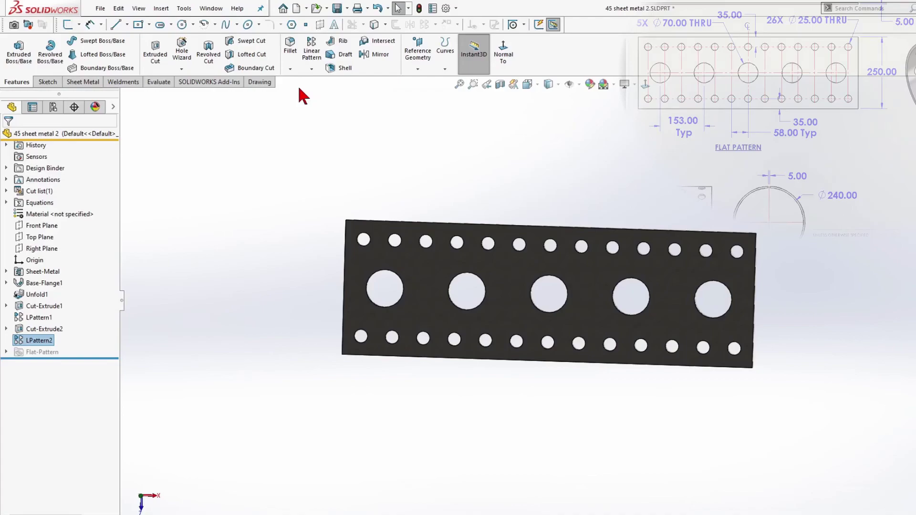
{"action": "left_click", "coordinate": [83, 83]}
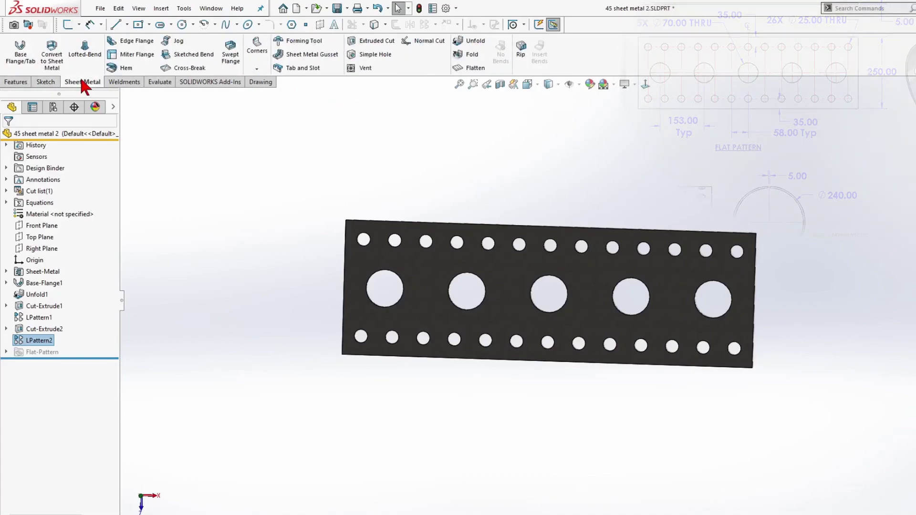
{"action": "left_click", "coordinate": [471, 56]}
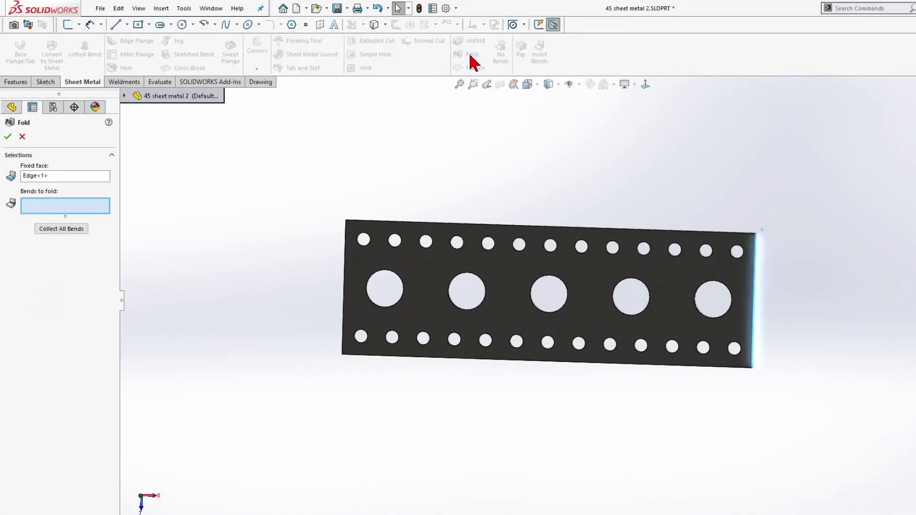
{"action": "left_click", "coordinate": [427, 267]}
{"action": "left_click", "coordinate": [7, 136]}
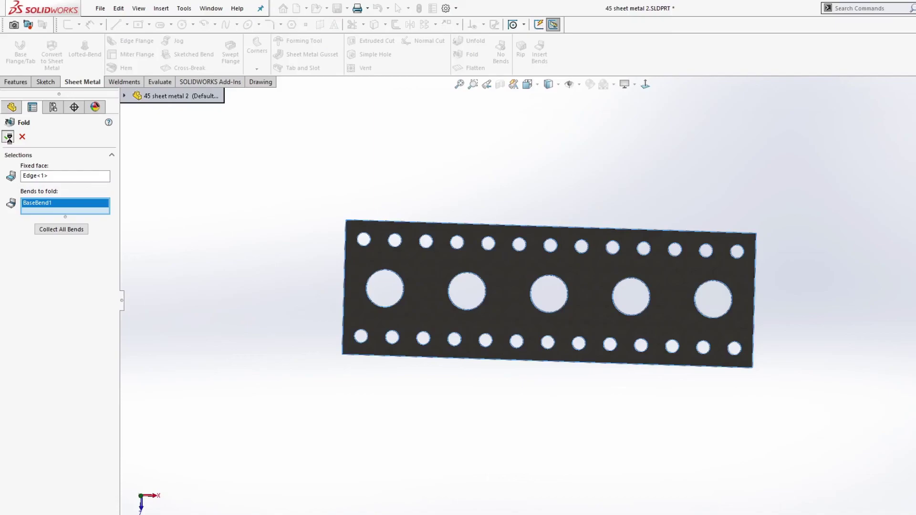
{"action": "key", "text": "f"}
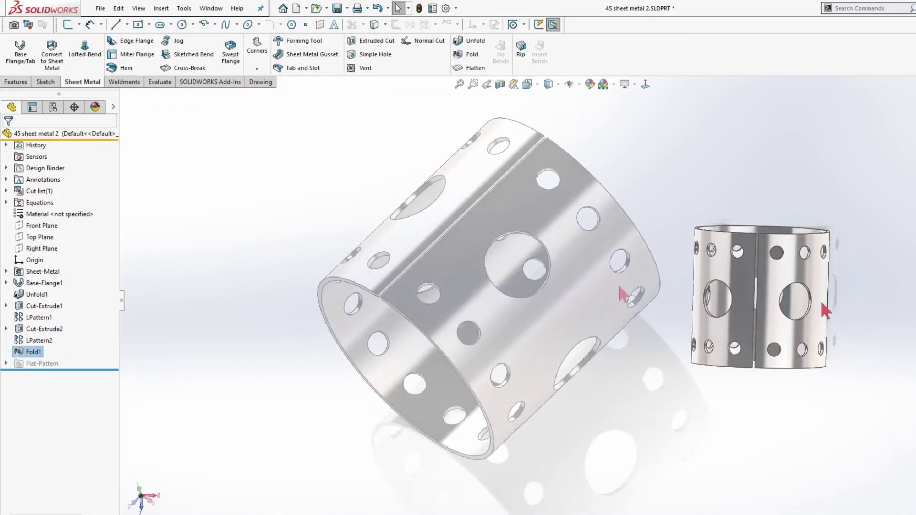
{"action": "mouse_move", "coordinate": [821, 300]}
{"action": "middle_mouse_down"}
{"action": "mouse_move", "coordinate": [801, 331]}
{"action": "mouse_move", "coordinate": [862, 370]}
{"action": "mouse_move", "coordinate": [858, 361]}
{"action": "mouse_move", "coordinate": [887, 359]}
{"action": "mouse_move", "coordinate": [868, 341]}
{"action": "mouse_move", "coordinate": [849, 273]}
{"action": "mouse_move", "coordinate": [766, 217]}
{"action": "mouse_move", "coordinate": [787, 163]}
{"action": "mouse_move", "coordinate": [734, 149]}
{"action": "mouse_move", "coordinate": [749, 254]}
{"action": "mouse_move", "coordinate": [831, 358]}
{"action": "mouse_move", "coordinate": [887, 370]}
{"action": "mouse_move", "coordinate": [811, 310]}
{"action": "mouse_move", "coordinate": [845, 334]}
{"action": "middle_mouse_up"}
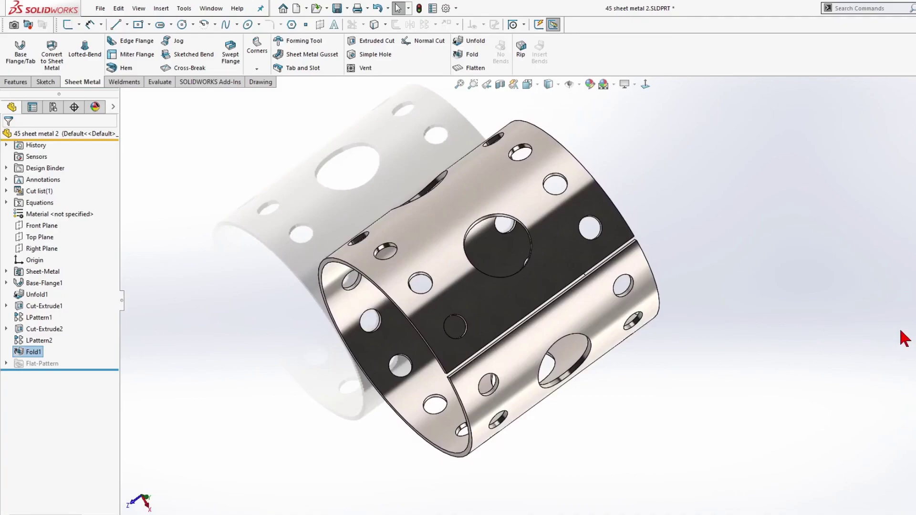